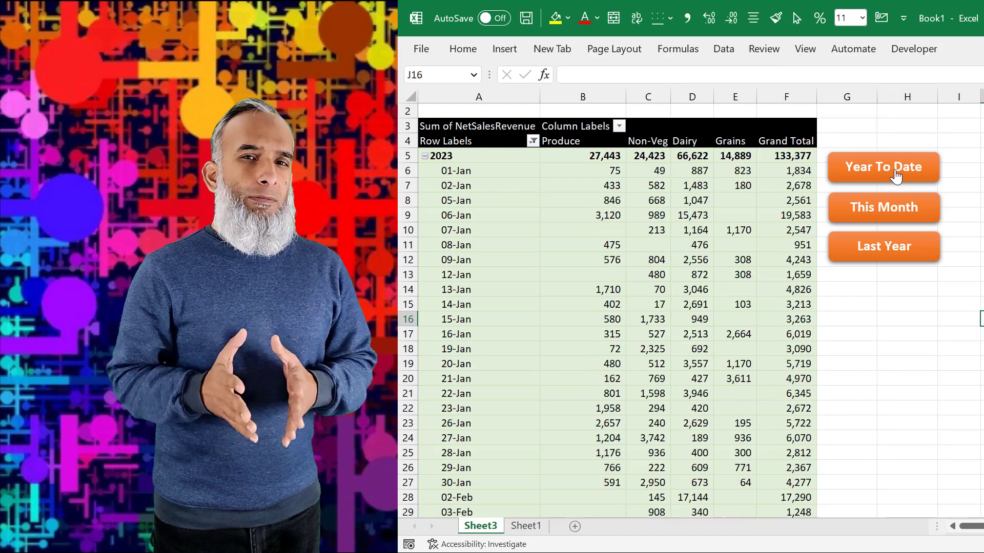
# Step: Try the Year To Date, This Month and Last Year buttons that filter the finished pivot table
pyautogui.click(862, 214)
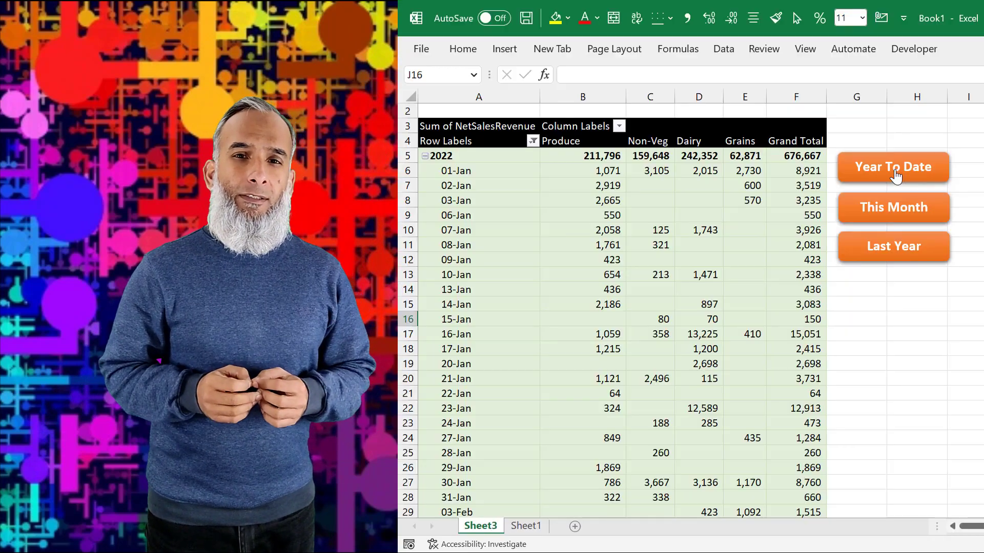
pyautogui.click(895, 176)
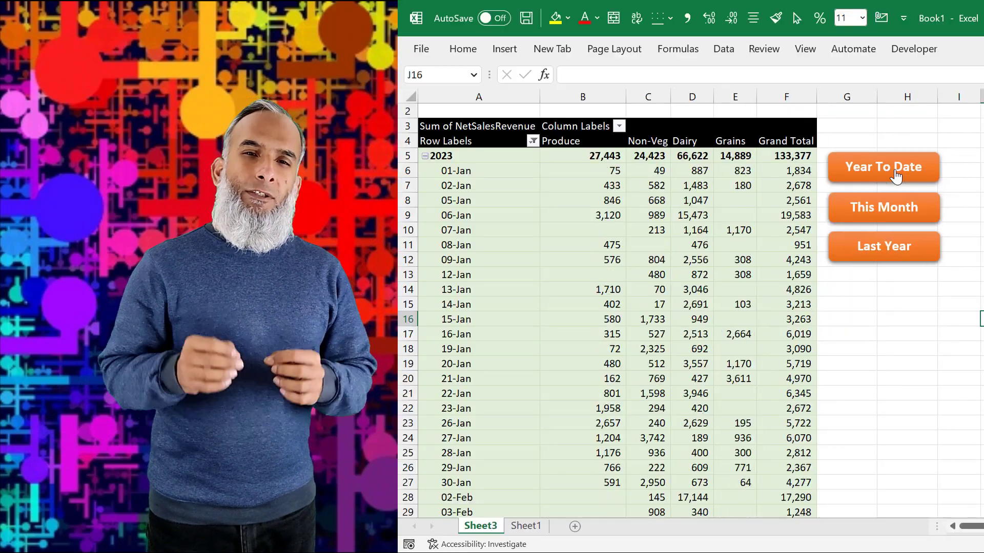
pyautogui.click(862, 214)
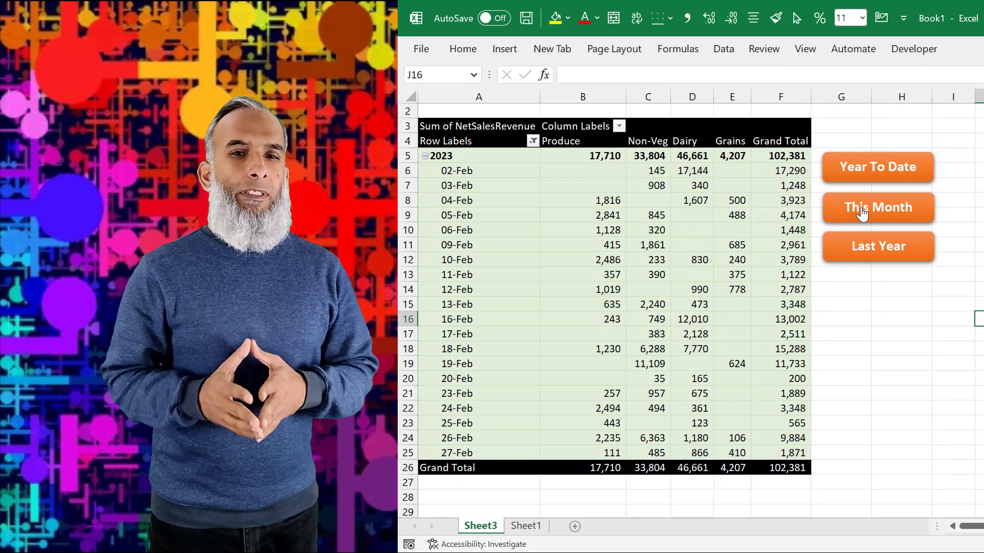
pyautogui.click(856, 254)
pyautogui.scroll(-6, 469, 377)
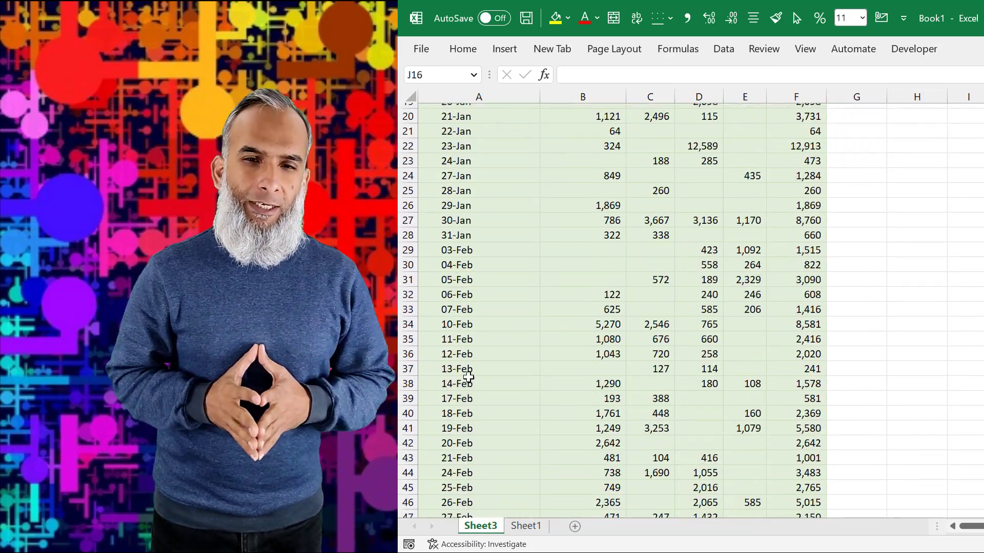
pyautogui.scroll(6, 468, 377)
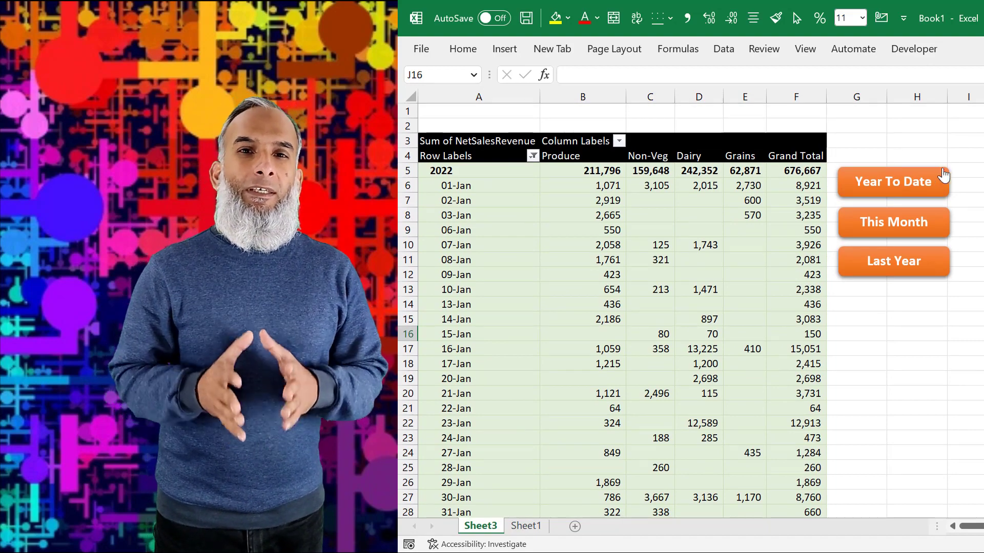
pyautogui.click(906, 184)
pyautogui.click(894, 225)
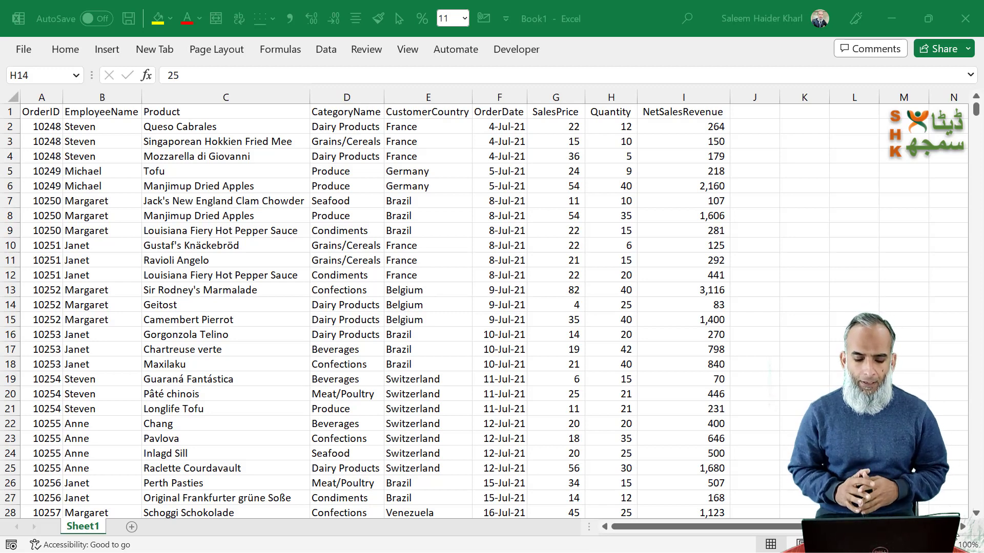
# Step: Convert the sales data range A1:I2156 on Sheet1 into a table with headers
pyautogui.click(464, 306)
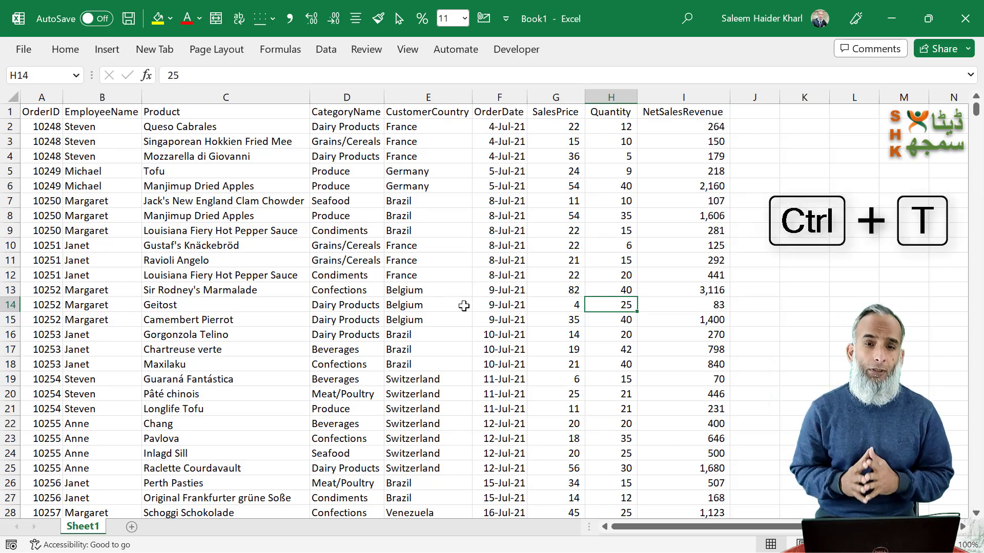
pyautogui.hotkey('ctrl', 't')
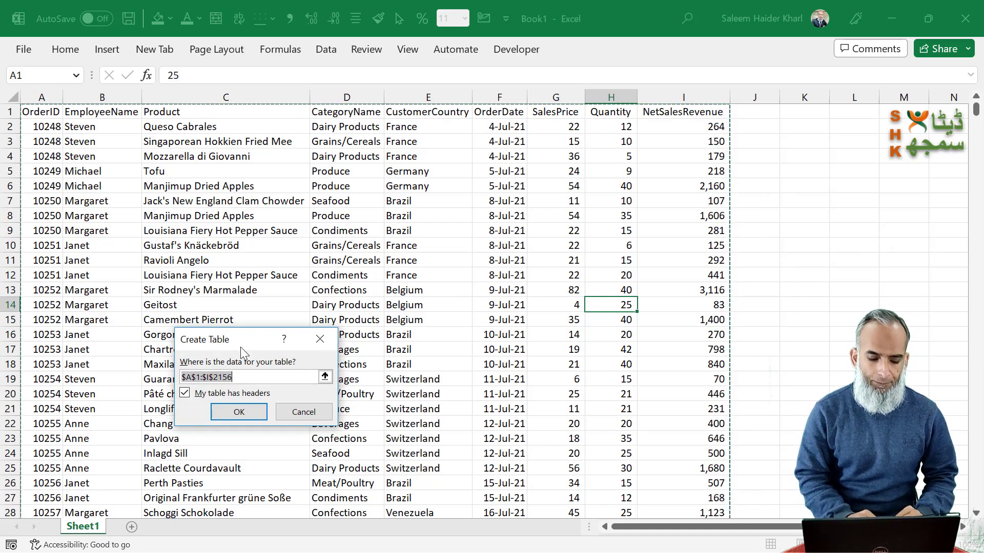
pyautogui.moveTo(253, 347); pyautogui.dragTo(387, 199)
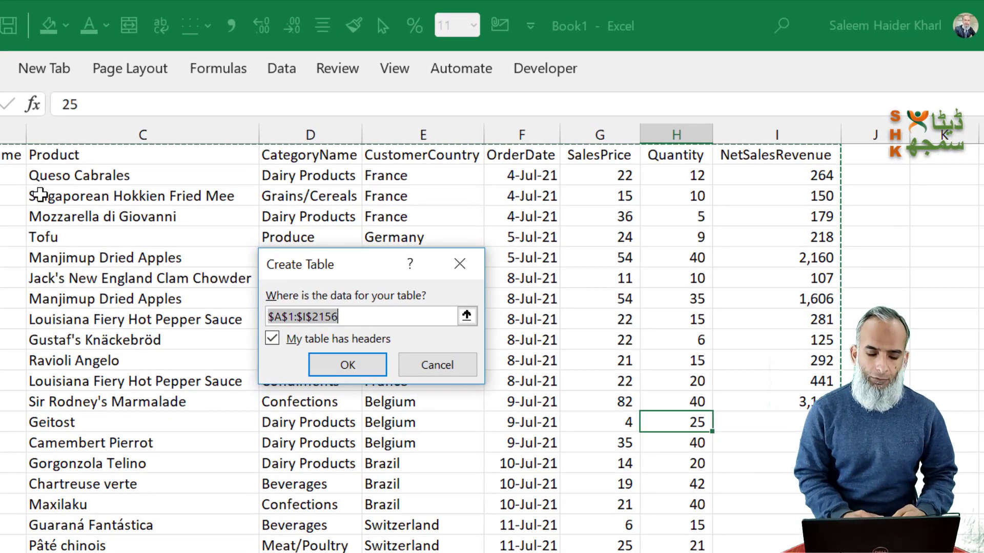
pyautogui.click(379, 366)
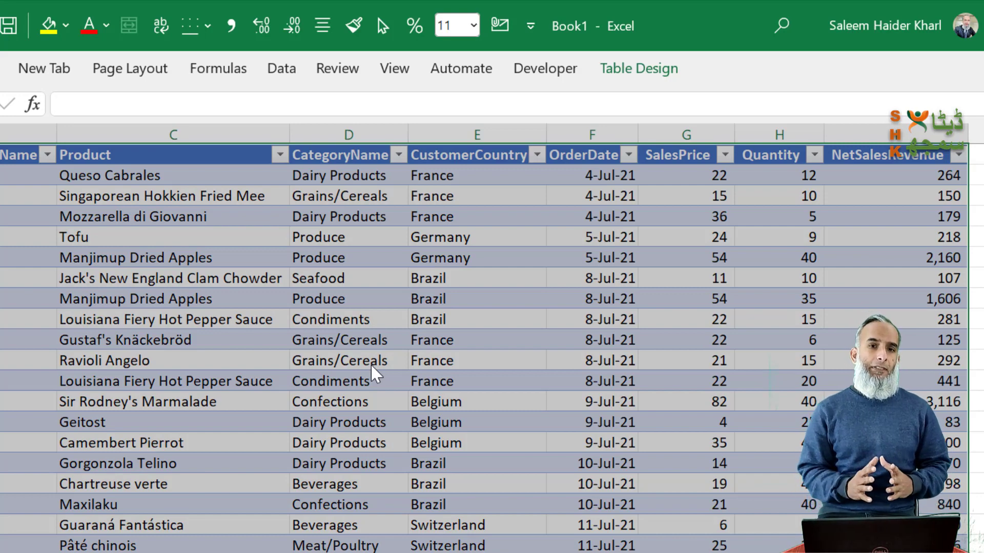
pyautogui.click(371, 365)
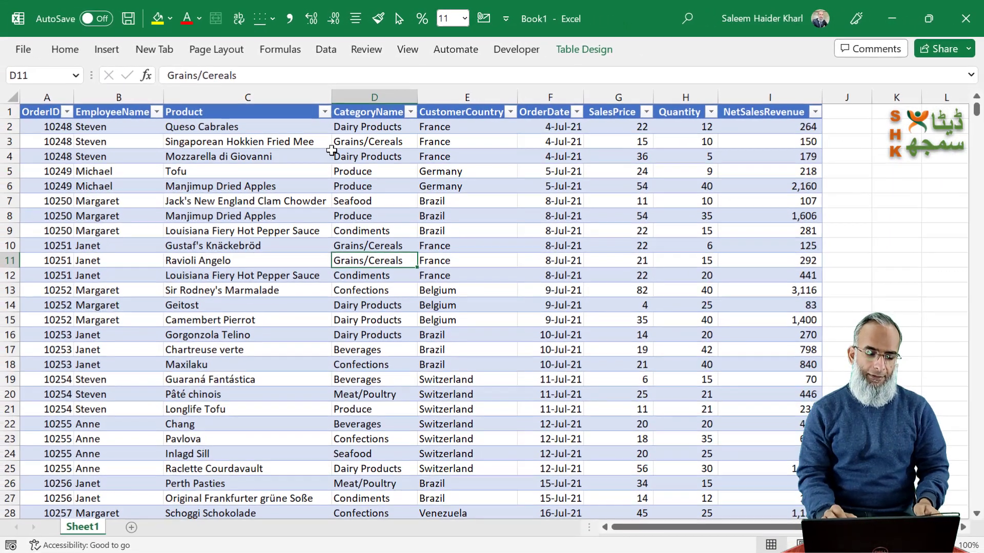
# Step: Create a PivotTable from Table1 on a new worksheet, with OrderDate in Rows and NetSalesRevenue in Values
pyautogui.click(238, 242)
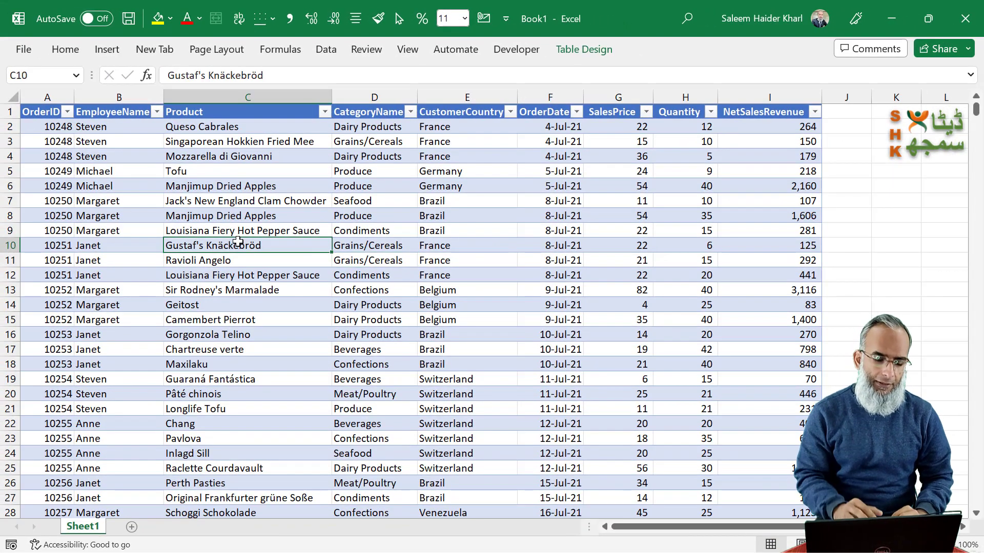
pyautogui.click(107, 49)
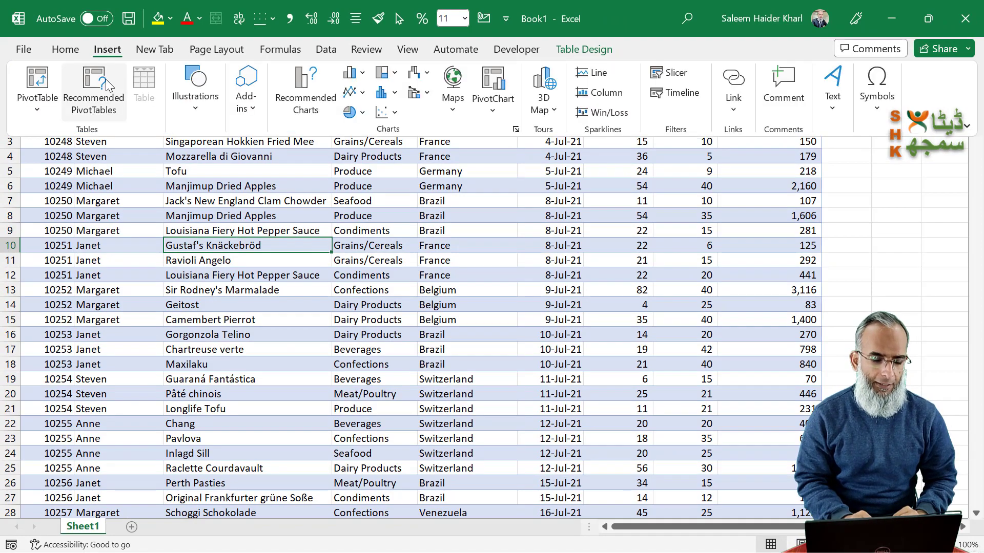
pyautogui.click(44, 77)
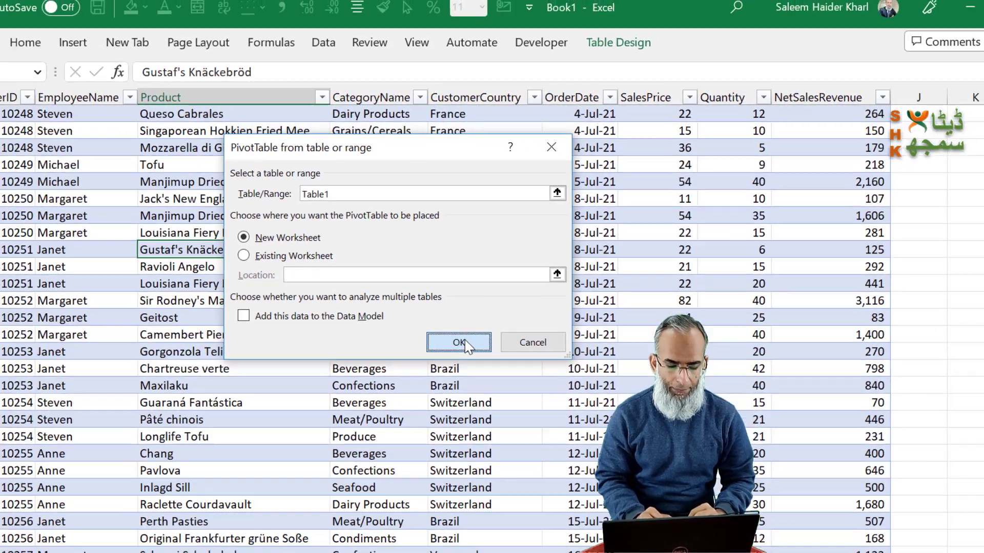
pyautogui.click(507, 427)
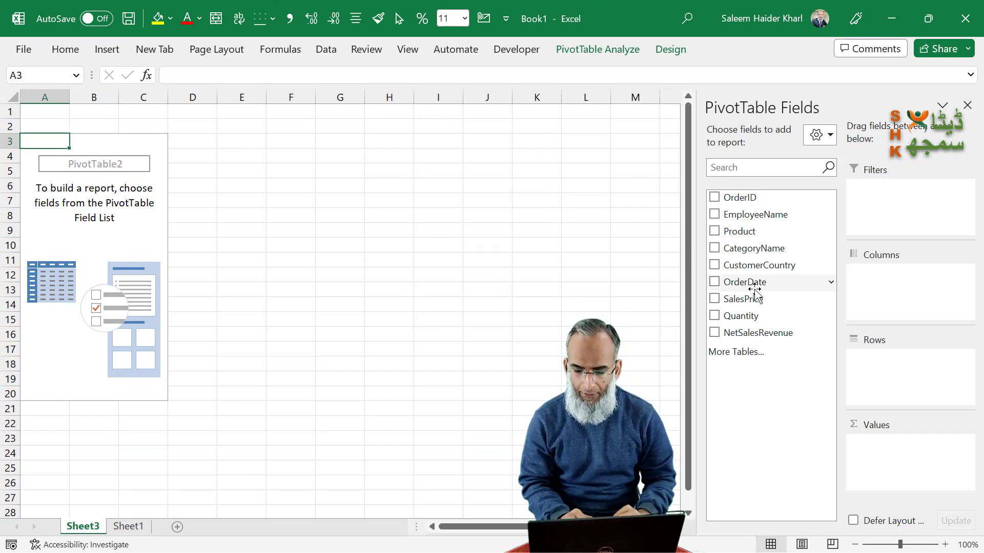
pyautogui.moveTo(762, 281)
pyautogui.mouseDown()
pyautogui.moveTo(945, 466)
pyautogui.moveTo(906, 410)
pyautogui.mouseUp()
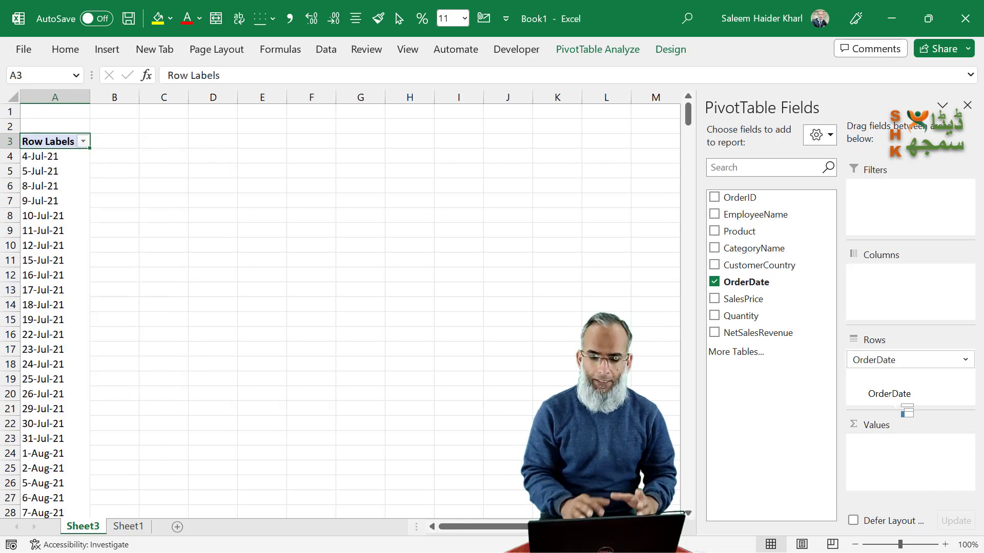
pyautogui.moveTo(812, 337); pyautogui.dragTo(934, 471)
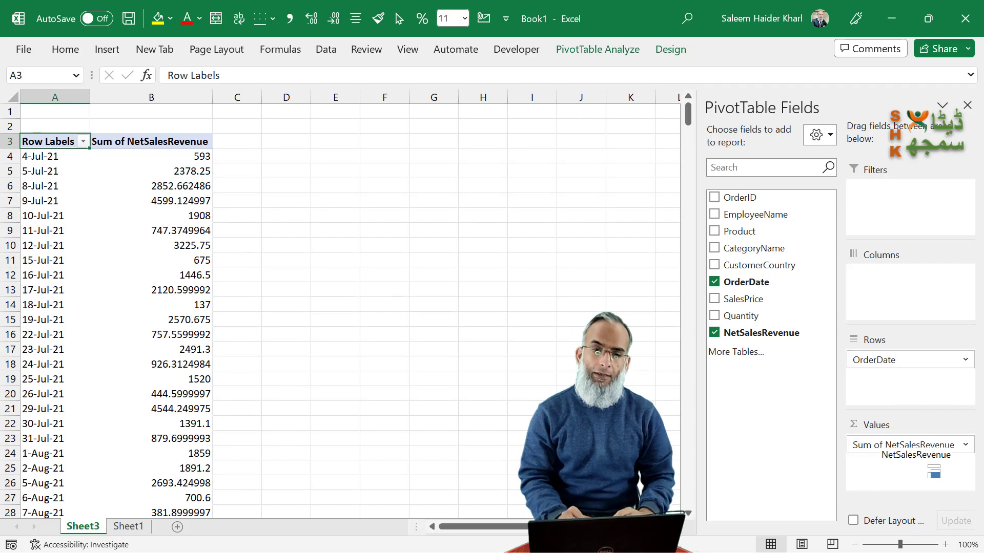
# Step: Format the Sum of NetSalesRevenue column with a thousands separator and no decimal places
pyautogui.click(178, 93)
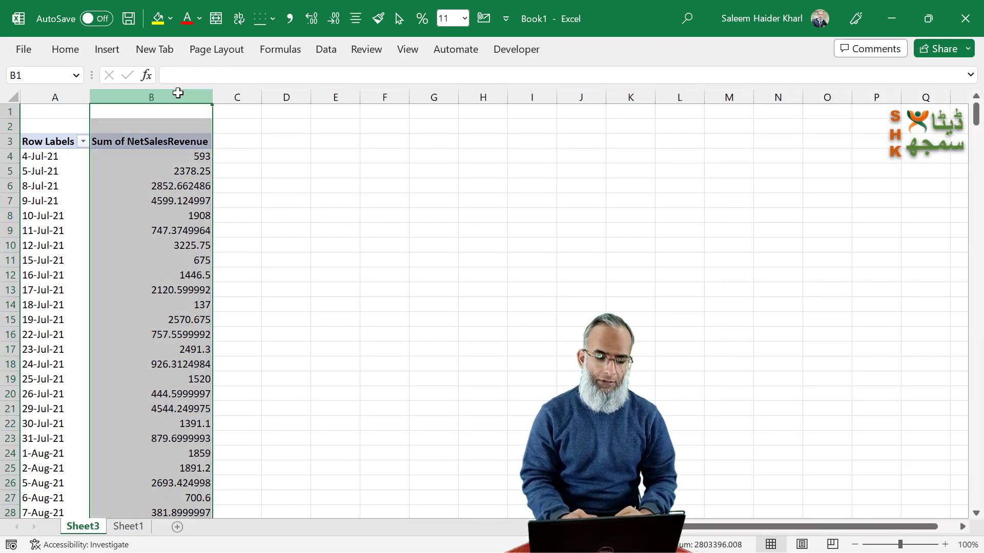
pyautogui.click(297, 20)
pyautogui.click(335, 17)
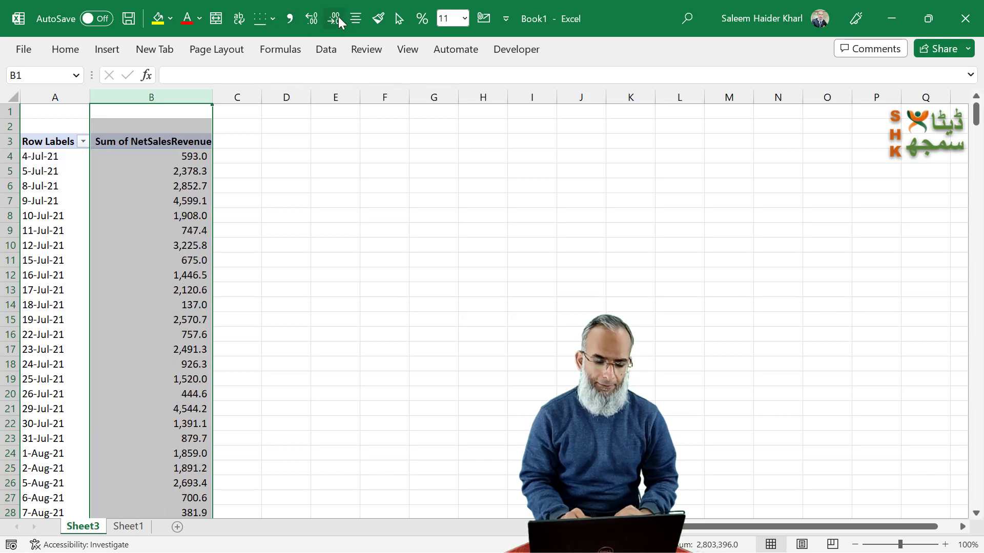
pyautogui.click(336, 17)
pyautogui.click(204, 201)
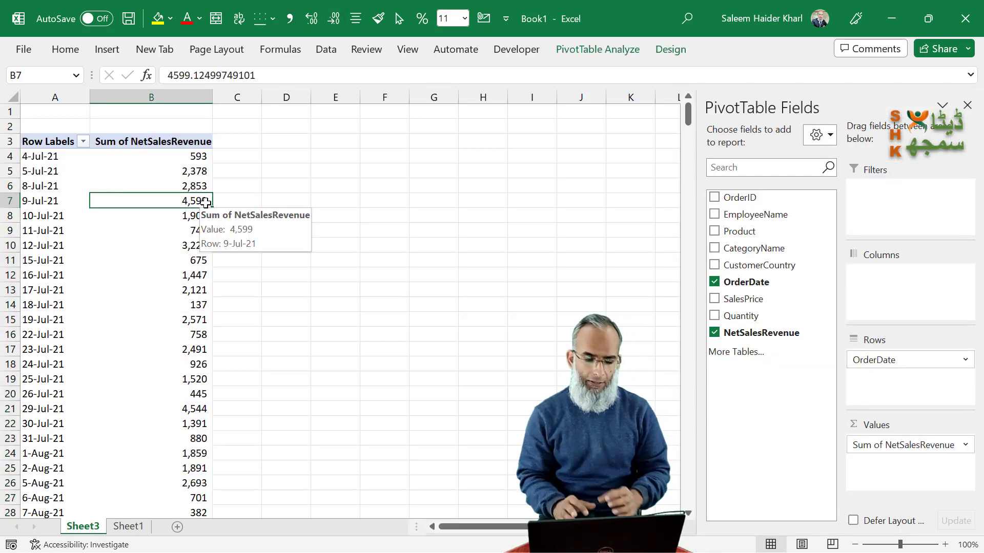
# Step: Filter the pivot table's OrderDate row labels with the This Month date filter
pyautogui.click(69, 176)
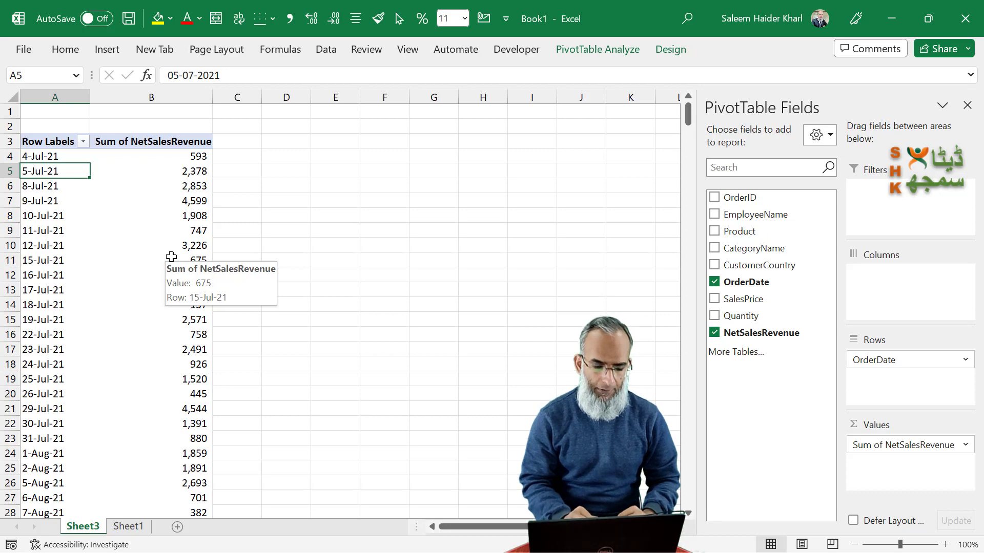
pyautogui.click(83, 143)
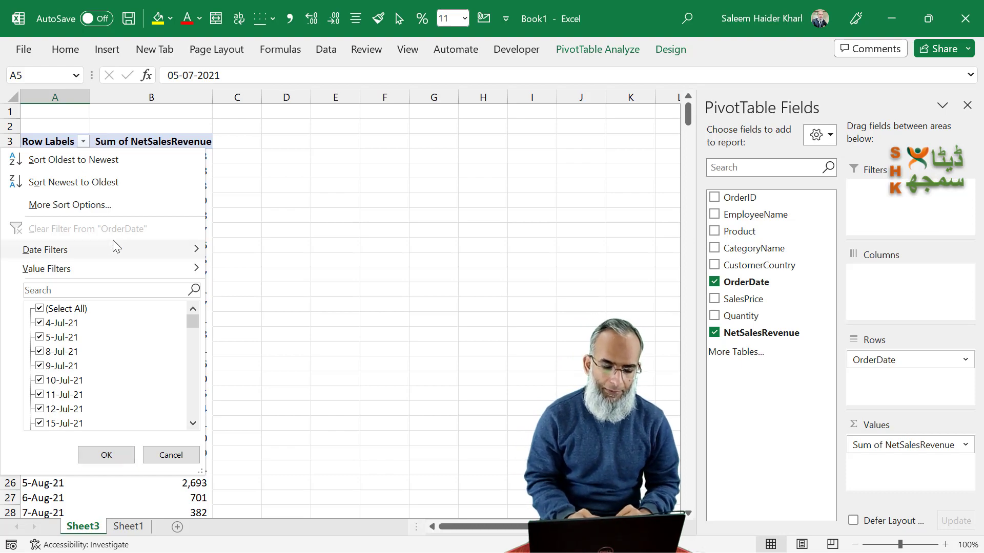
pyautogui.moveTo(113, 244)
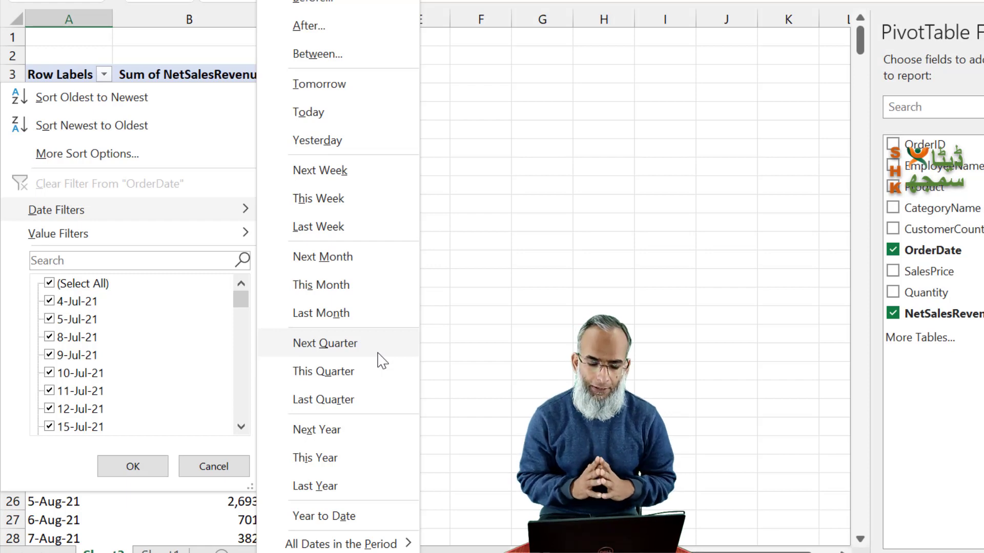
pyautogui.click(347, 298)
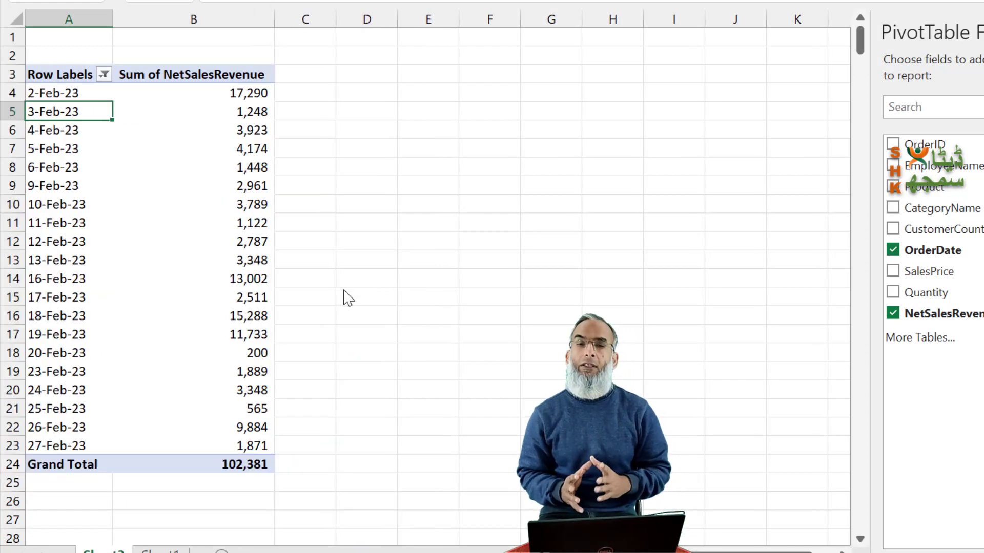
# Step: Change the OrderDate date filter on the row labels to Next Month
pyautogui.click(104, 75)
pyautogui.moveTo(223, 215)
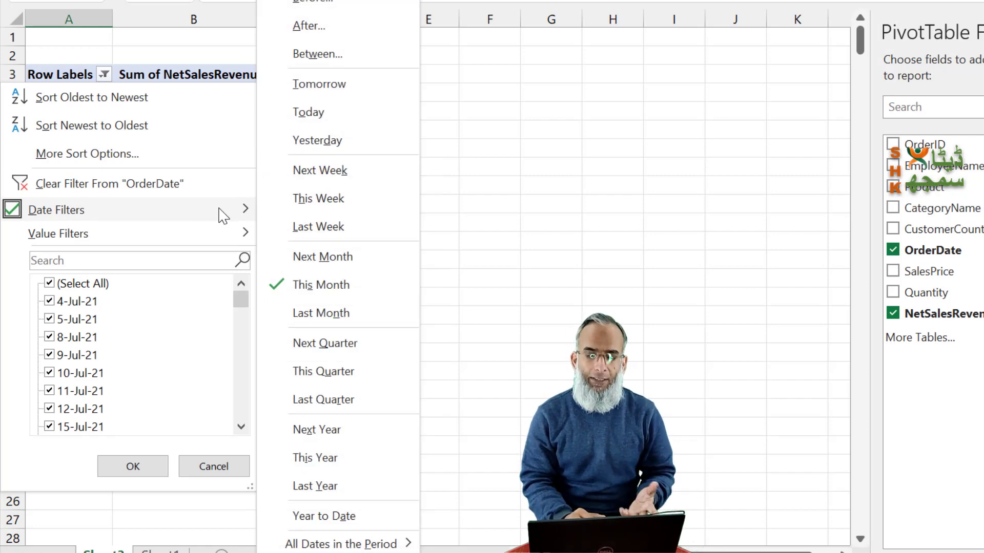
pyautogui.click(336, 257)
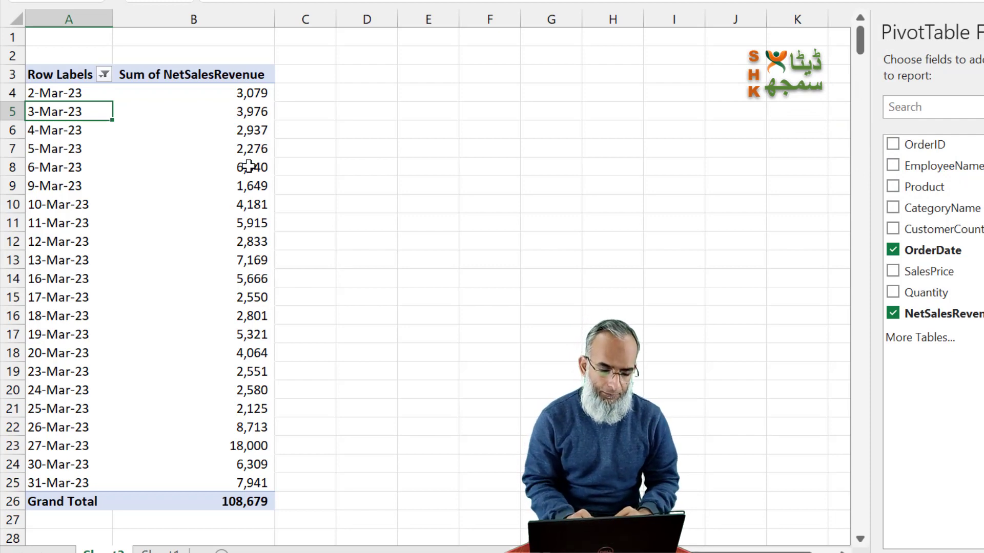
pyautogui.click(105, 74)
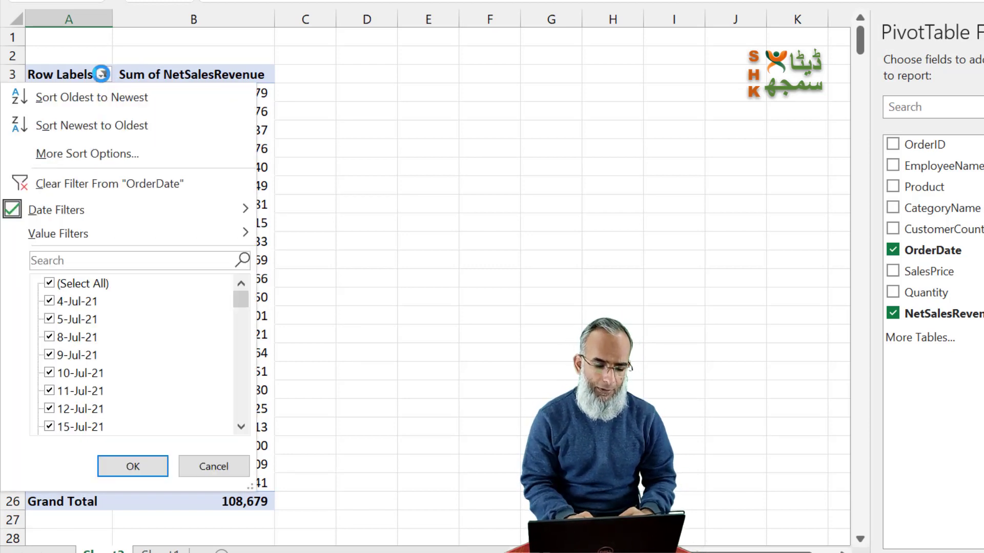
pyautogui.moveTo(203, 219)
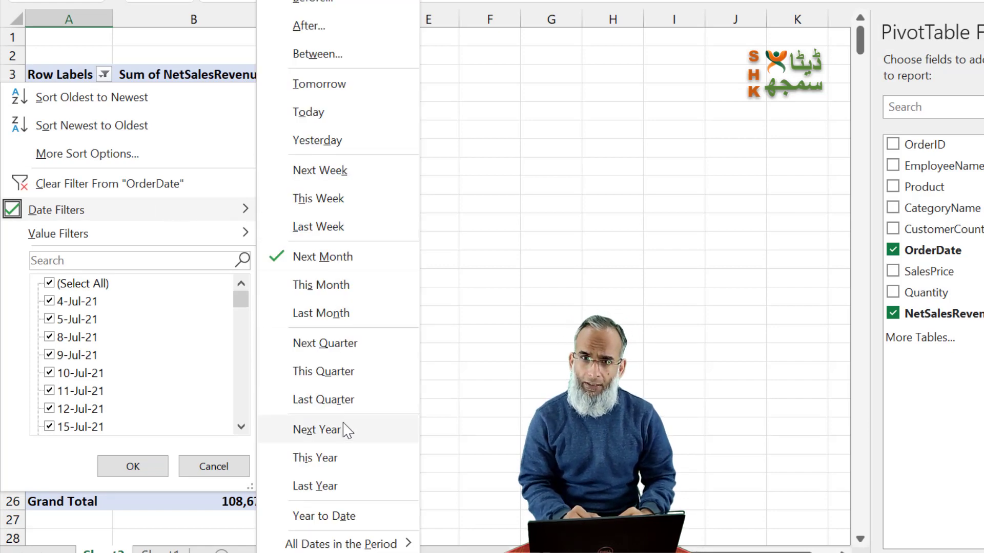
pyautogui.click(480, 341)
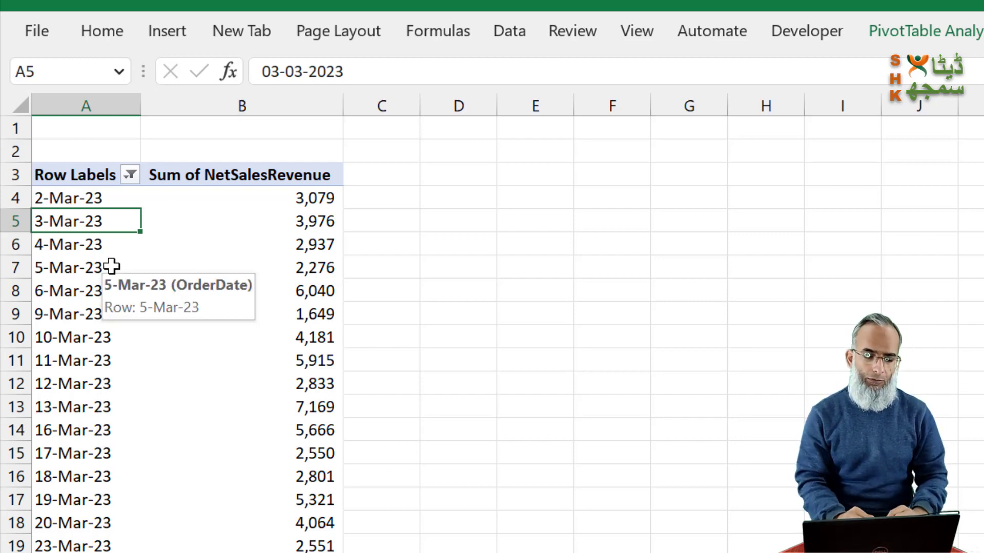
# Step: Draw a rounded rectangle shape across about cells D5:E6, beside the pivot table
pyautogui.click(174, 32)
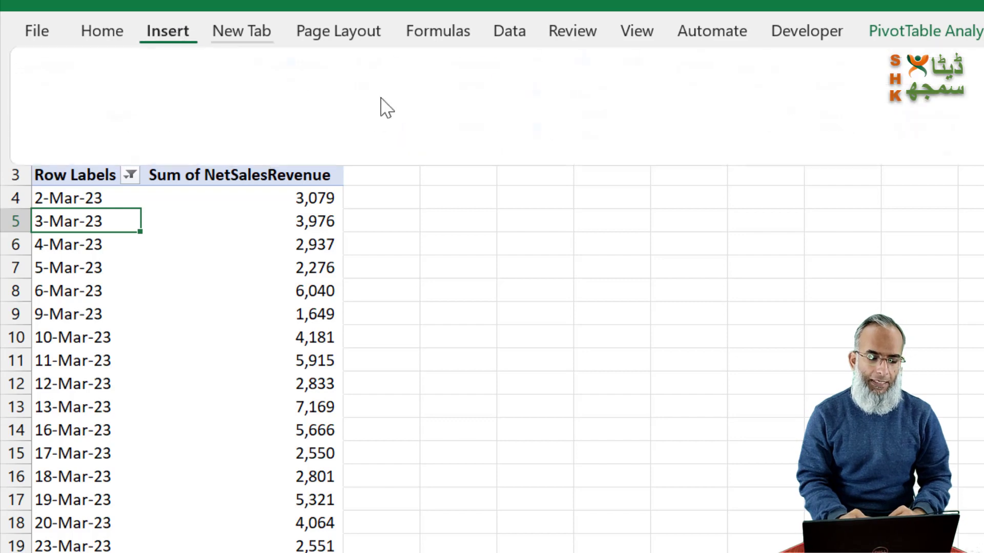
pyautogui.click(315, 129)
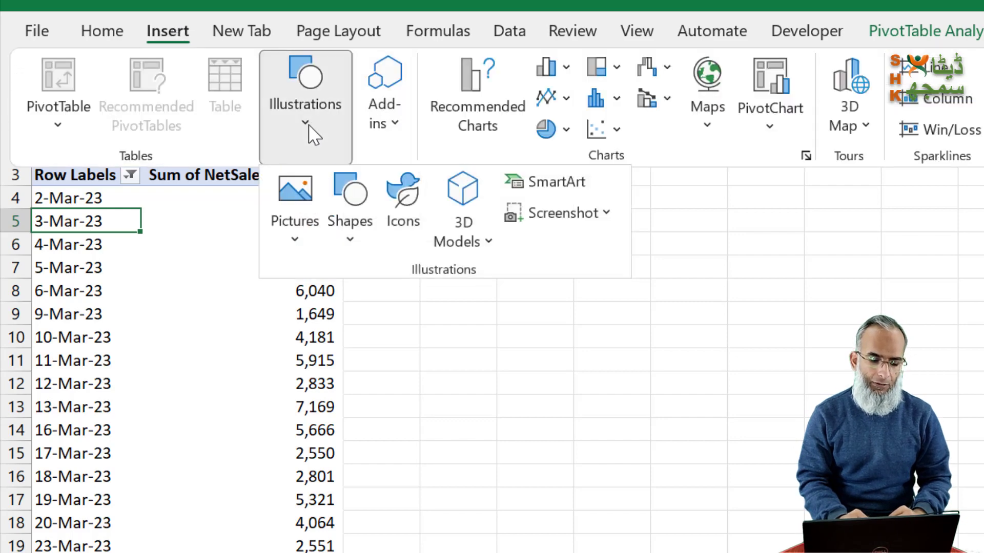
pyautogui.click(359, 243)
pyautogui.click(482, 306)
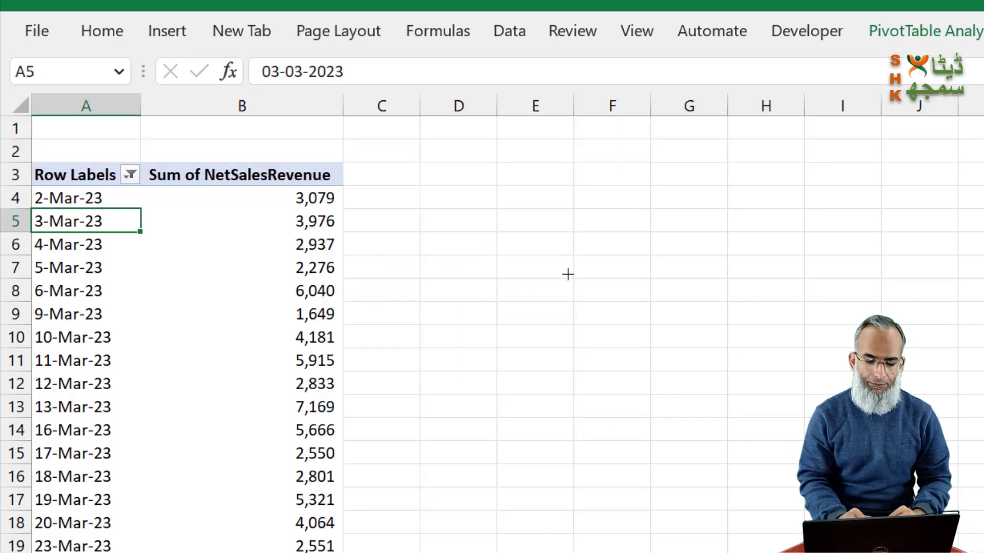
pyautogui.moveTo(461, 215); pyautogui.dragTo(574, 252)
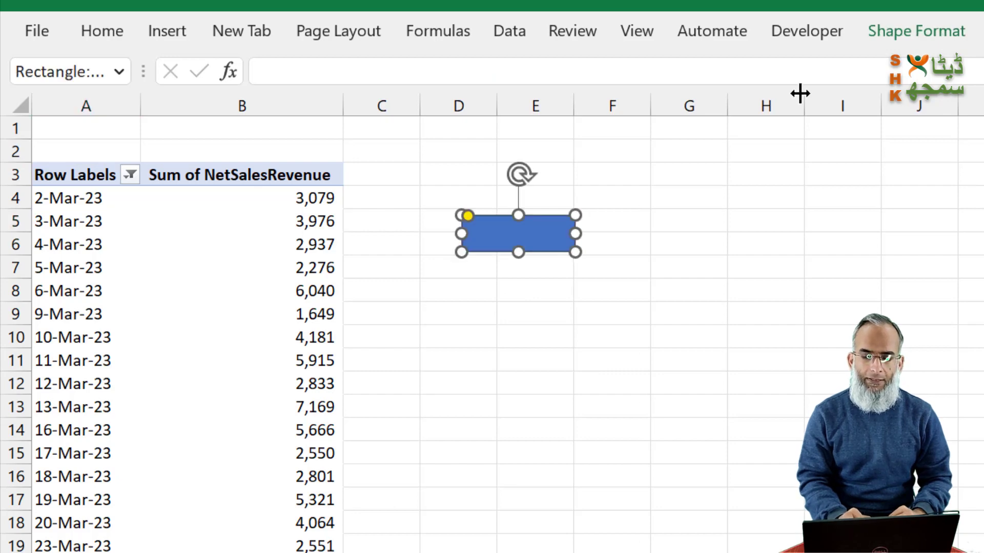
# Step: Apply the orange gradient theme style with a shadow to the rounded rectangle
pyautogui.click(930, 32)
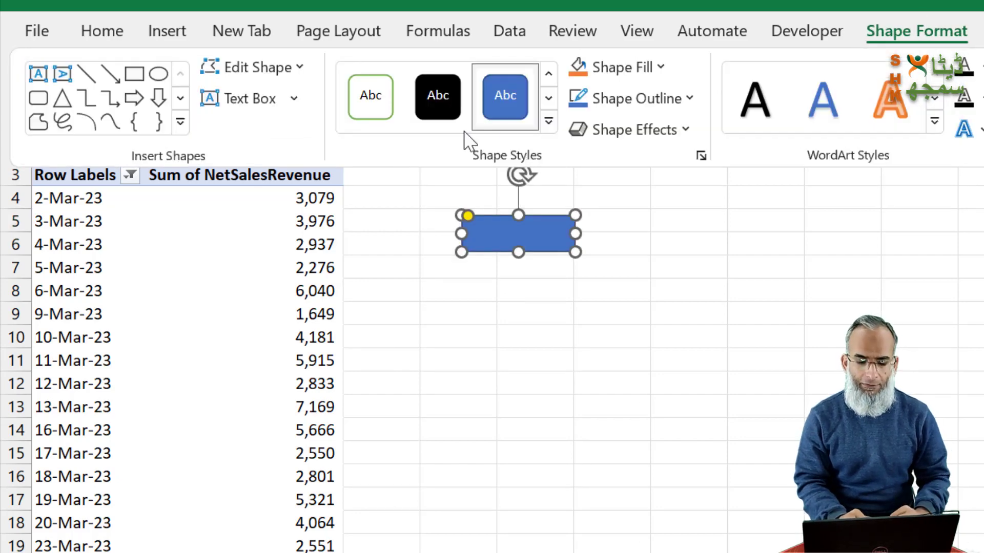
pyautogui.click(549, 123)
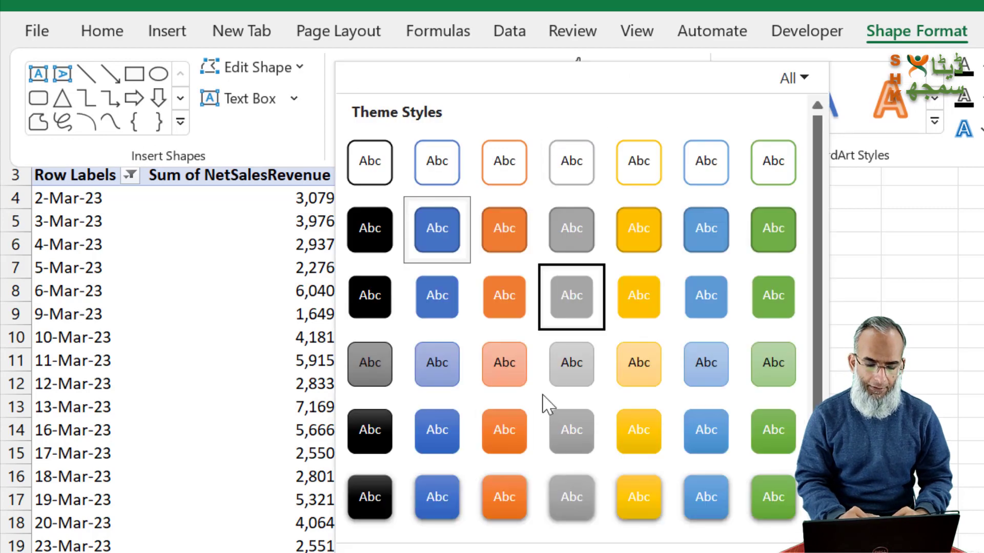
pyautogui.click(511, 505)
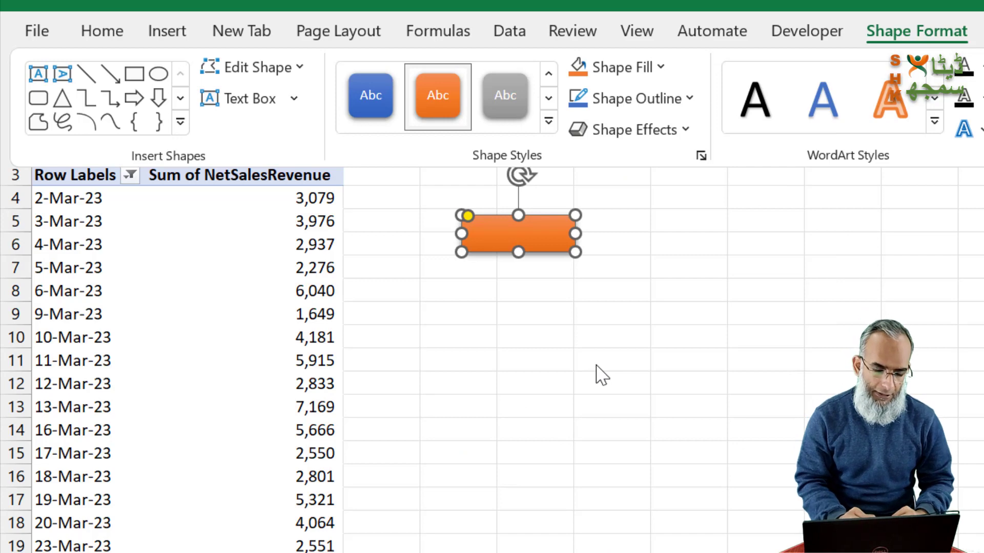
pyautogui.click(596, 365)
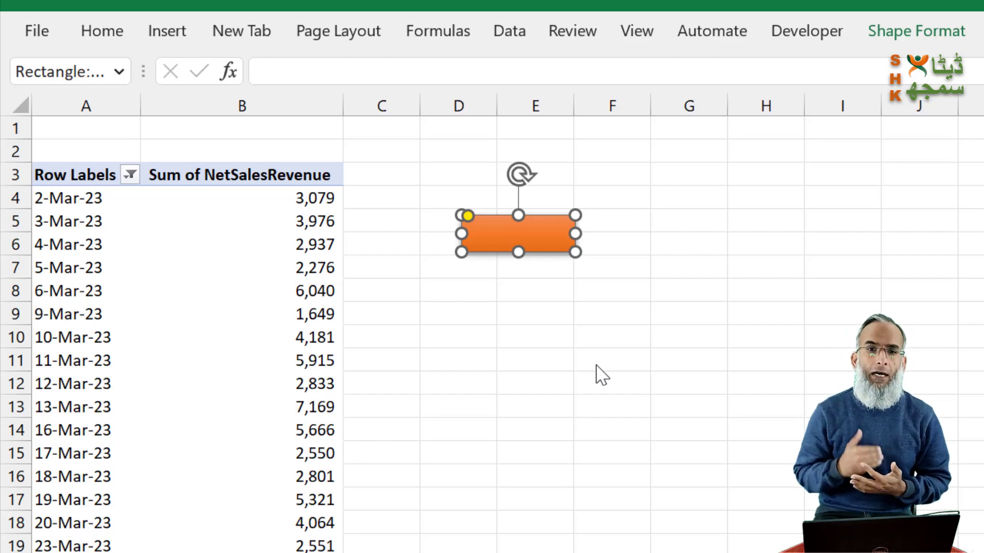
# Step: Label the orange shape "Year To Date", widening it to fit one line and centering the text horizontally
pyautogui.write('Y')
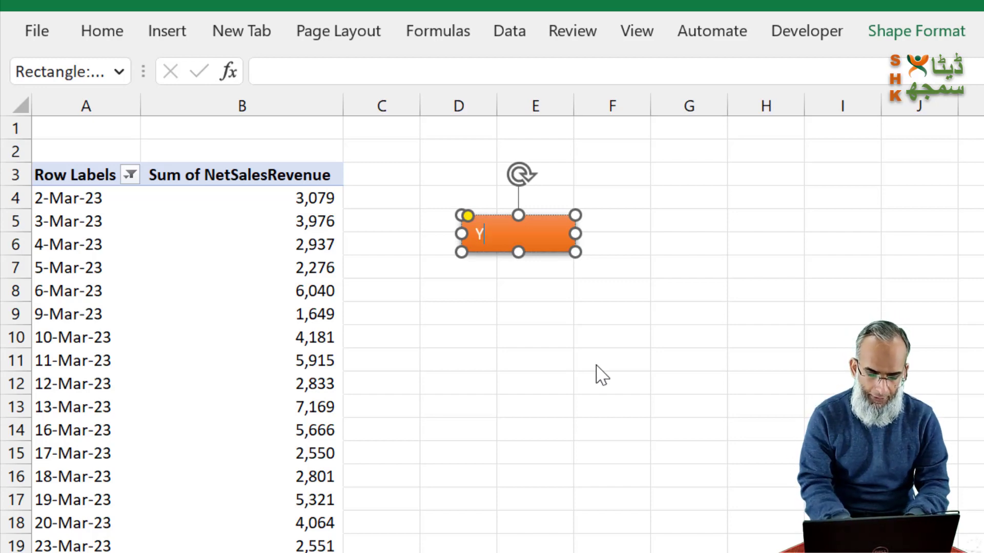
pyautogui.write('ear To Date')
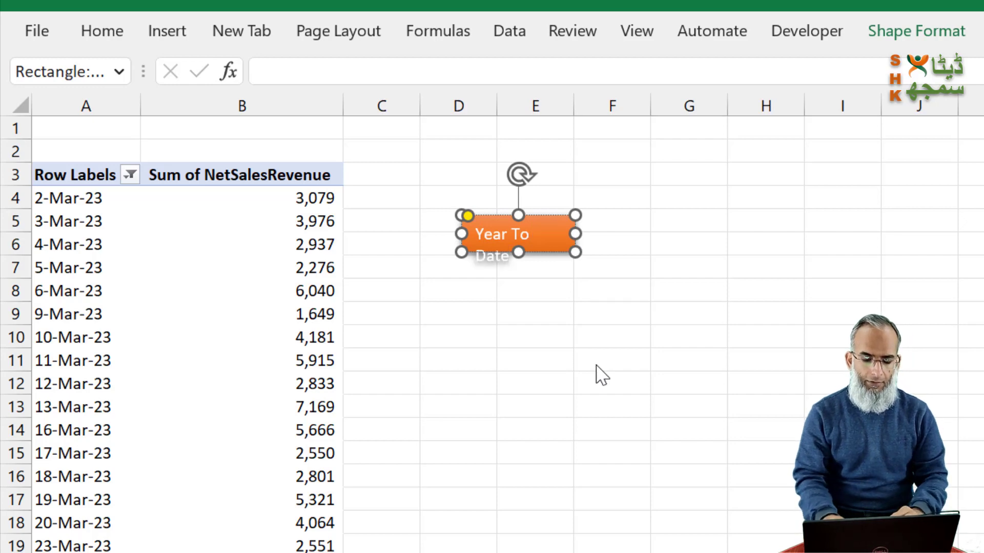
pyautogui.moveTo(575, 234); pyautogui.dragTo(598, 234)
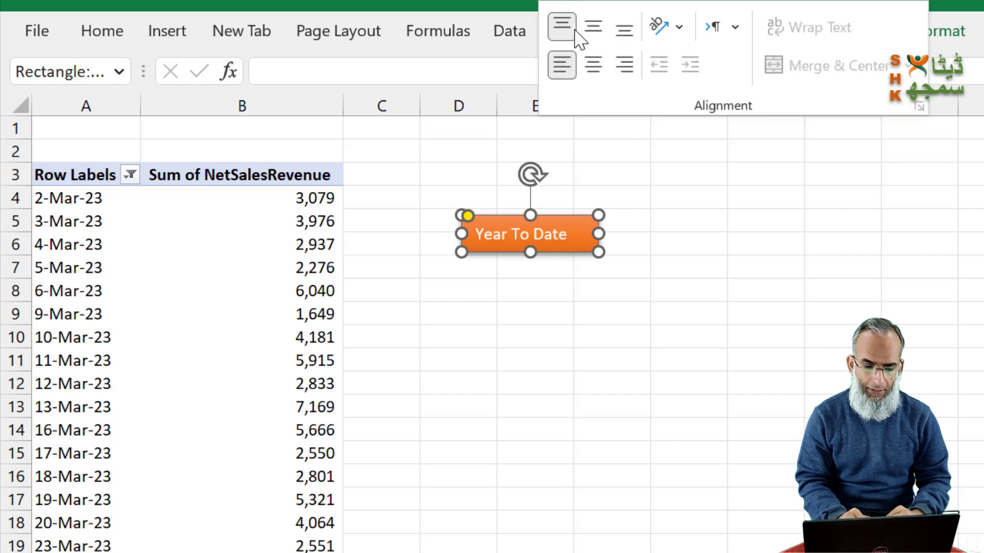
pyautogui.click(590, 67)
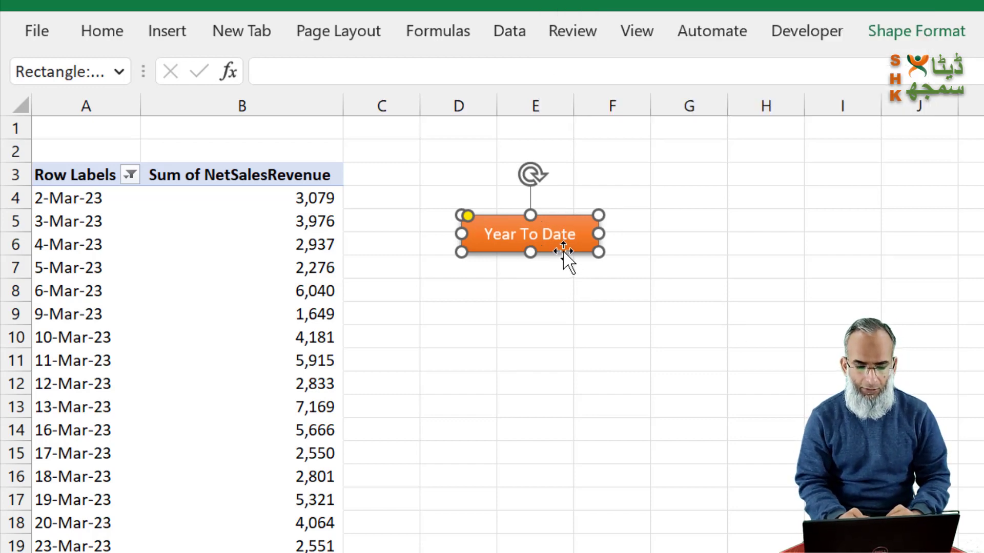
# Step: Duplicate the Year To Date shape twice and stack the copies in a left-aligned column beneath the original
pyautogui.hotkey('ctrl', 'd')
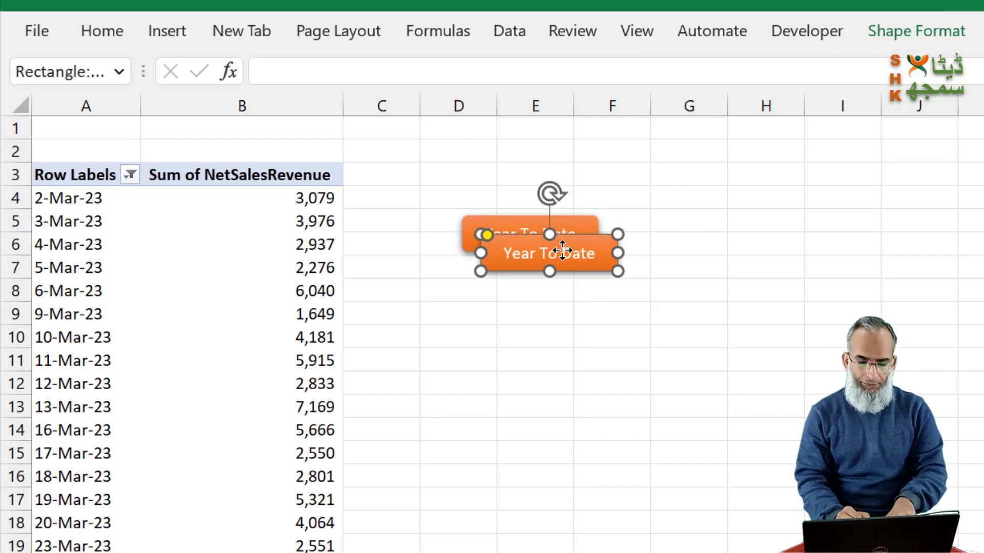
pyautogui.hotkey('ctrl', 'd')
pyautogui.moveTo(594, 298); pyautogui.dragTo(561, 361)
pyautogui.moveTo(598, 274); pyautogui.dragTo(580, 308)
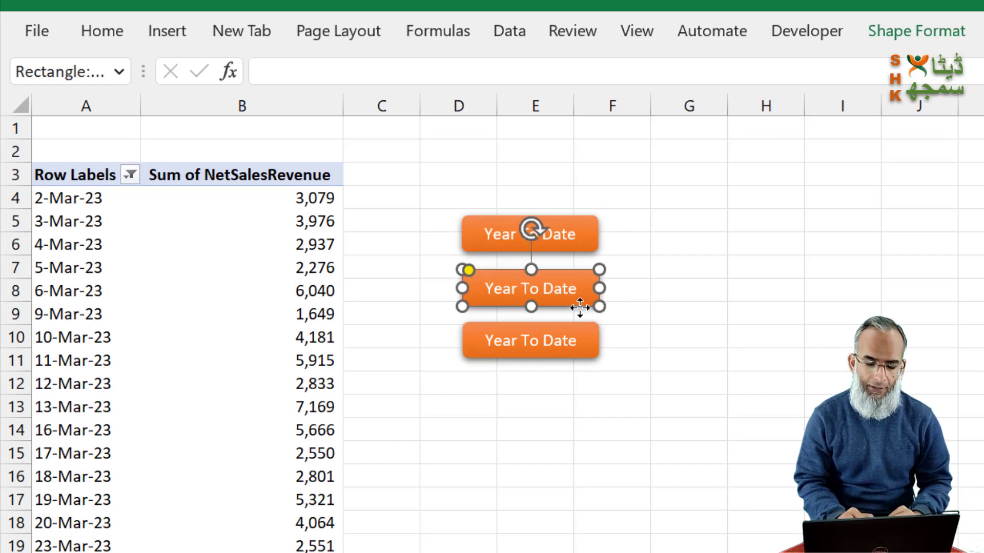
# Step: Replace the middle shape's label with "This Month"
pyautogui.click(561, 288)
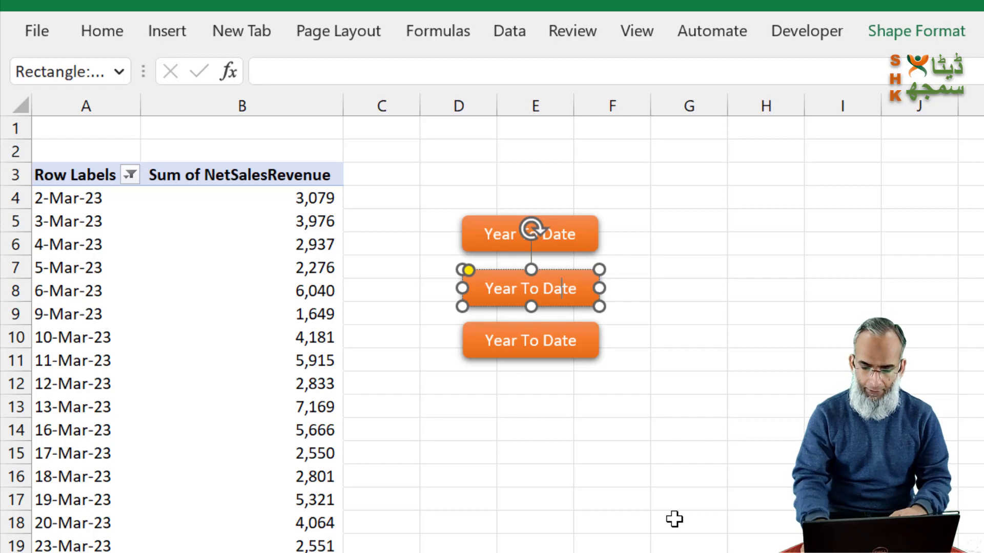
pyautogui.press('BackSpace')
pyautogui.press('BackSpace')
pyautogui.press('BackSpace')
pyautogui.press('BackSpace')
pyautogui.press('BackSpace')
pyautogui.press('BackSpace')
pyautogui.press('BackSpace')
pyautogui.press('BackSpace')
pyautogui.press('BackSpace')
pyautogui.press('BackSpace')
pyautogui.press('Delete')
pyautogui.press('Delete')
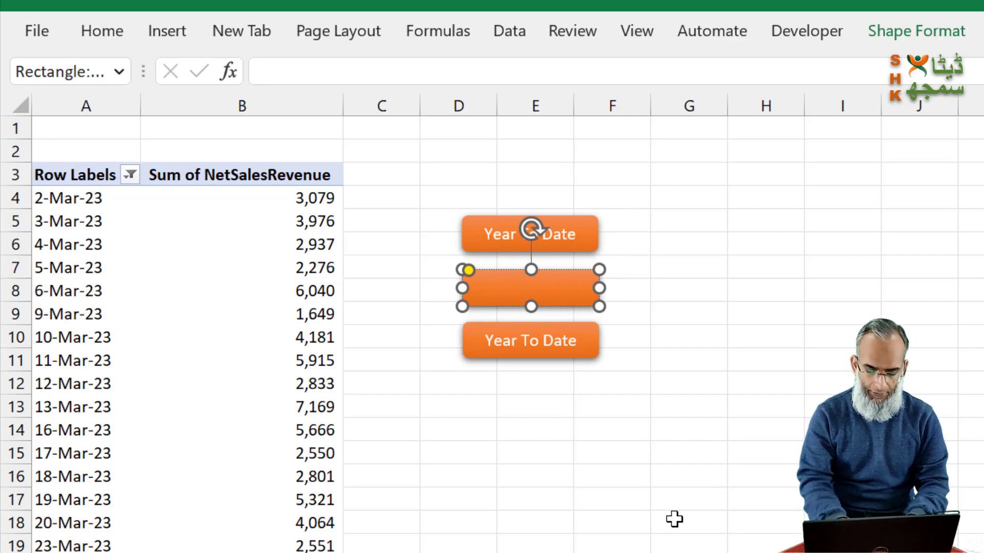
pyautogui.write('This Month')
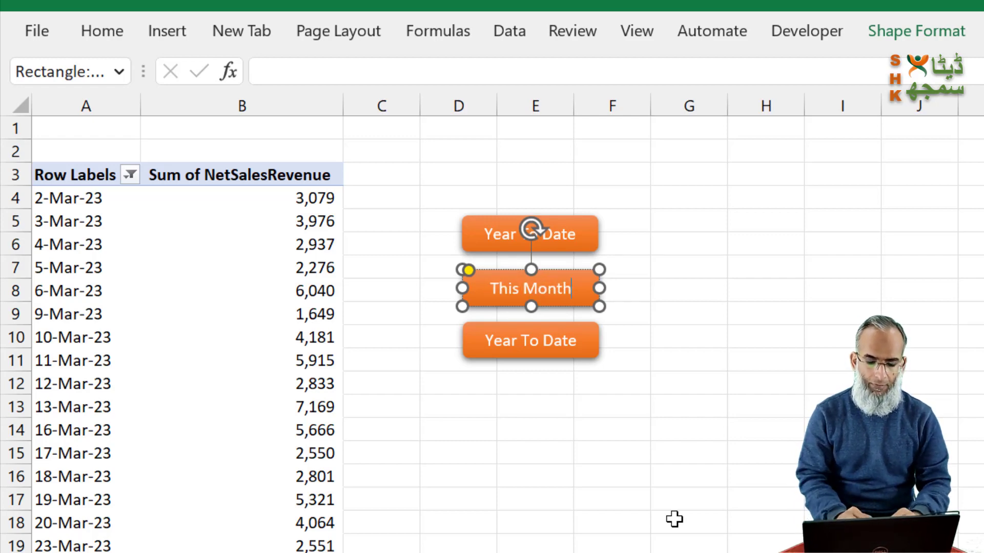
pyautogui.click(617, 430)
# Step: Replace the lowest shape's label with "Last Year" and deselect the shape
pyautogui.doubleClick(554, 340)
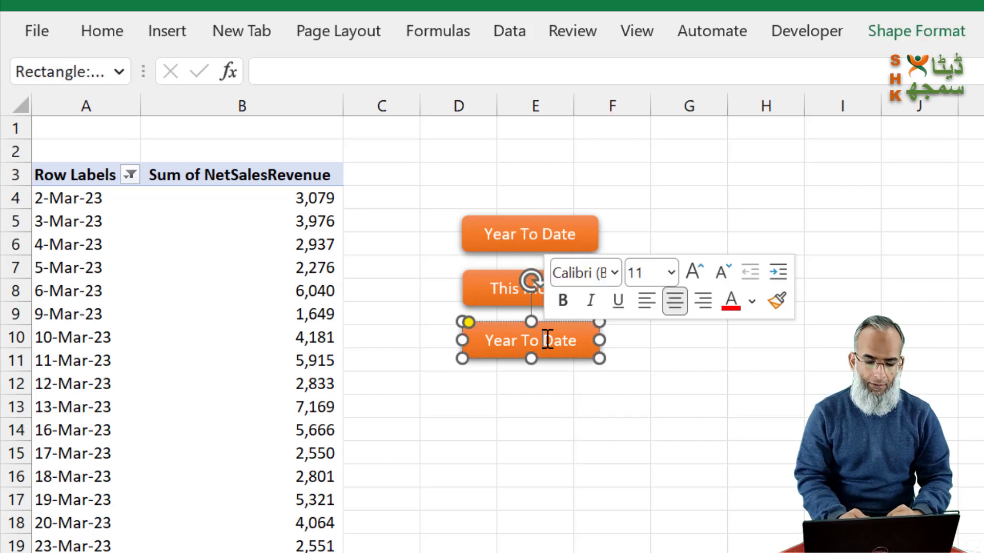
pyautogui.press('BackSpace')
pyautogui.press('BackSpace')
pyautogui.press('BackSpace')
pyautogui.press('BackSpace')
pyautogui.press('BackSpace')
pyautogui.press('BackSpace')
pyautogui.press('BackSpace')
pyautogui.press('BackSpace')
pyautogui.press('BackSpace')
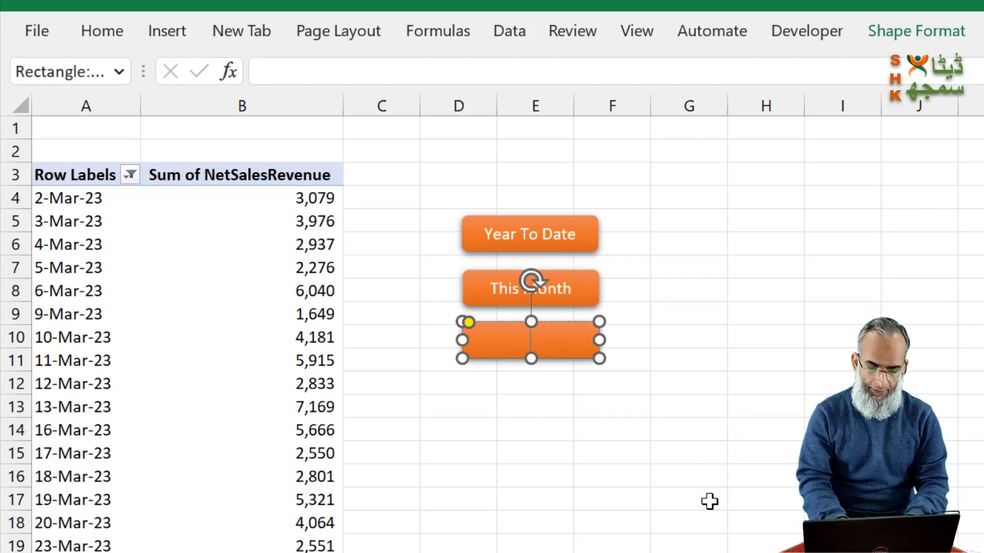
pyautogui.write('Last')
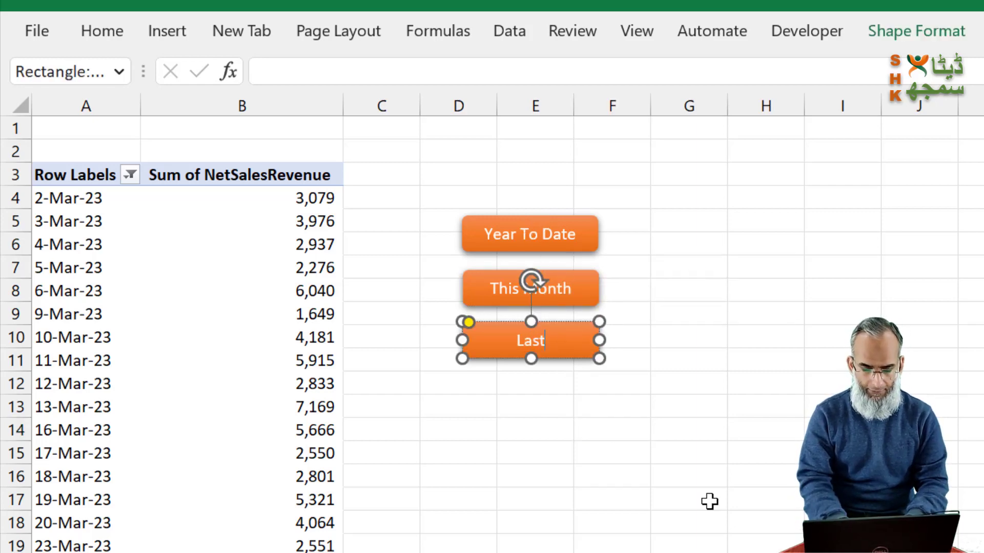
pyautogui.write(' year')
pyautogui.press('BackSpace')
pyautogui.press('BackSpace')
pyautogui.press('BackSpace')
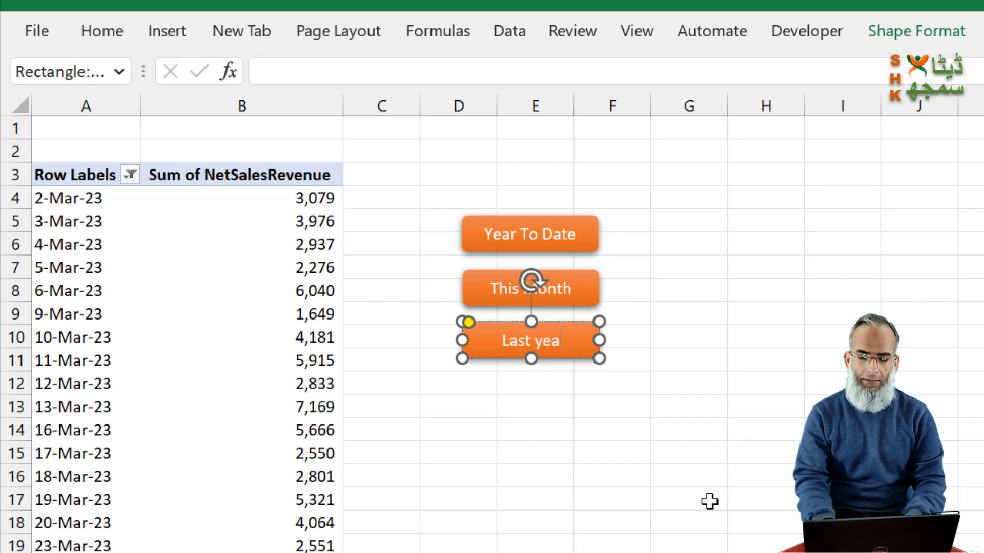
pyautogui.press('BackSpace')
pyautogui.write('Yea')
pyautogui.press('BackSpace')
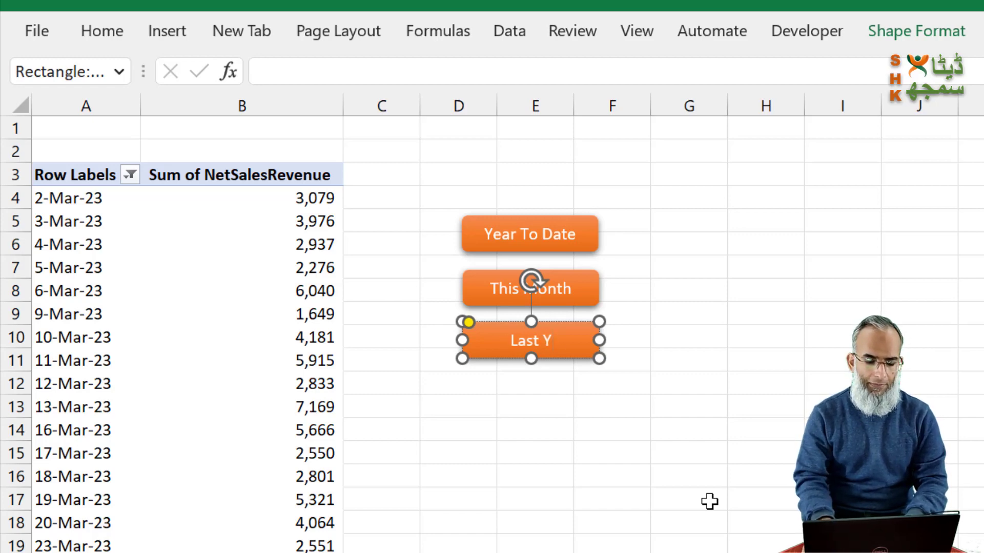
pyautogui.write('ear')
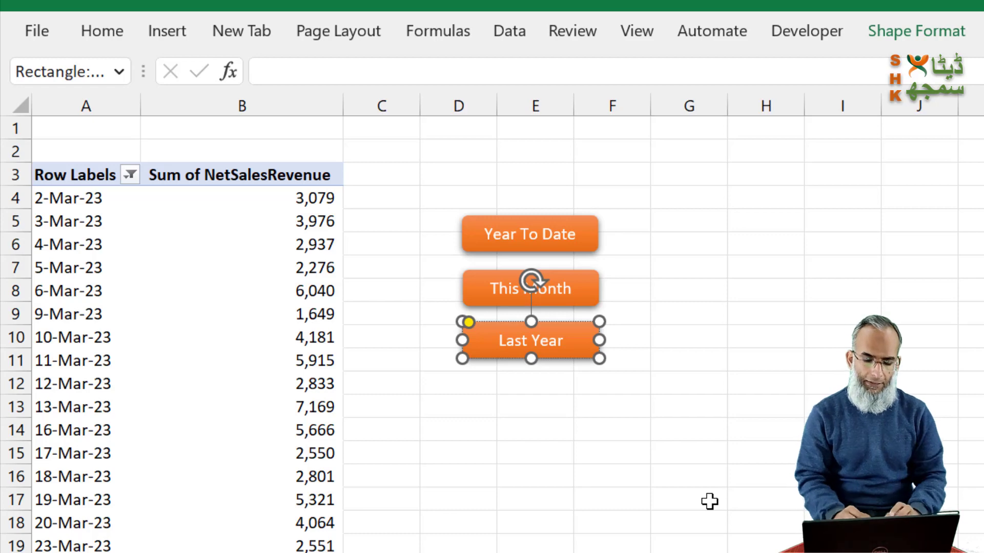
pyautogui.click(710, 502)
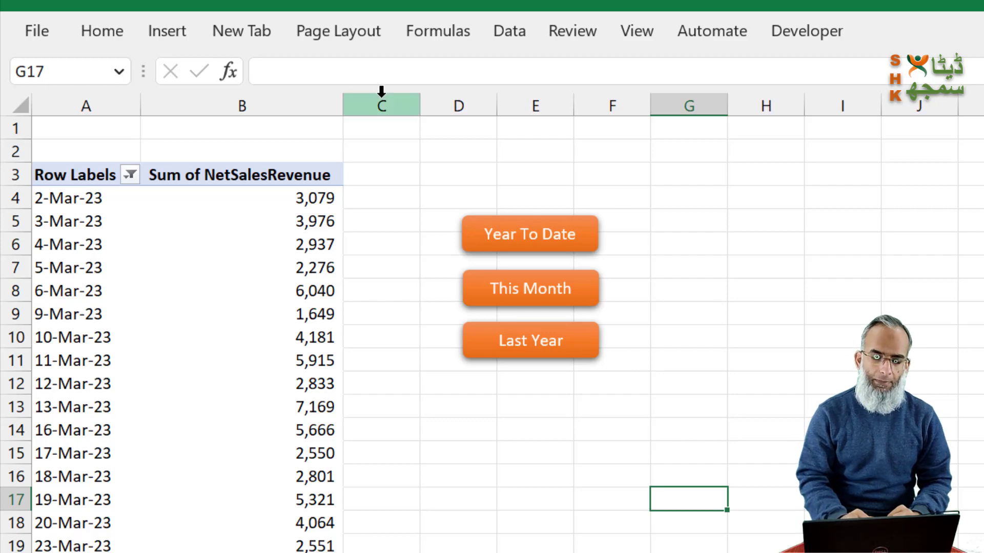
pyautogui.click(806, 37)
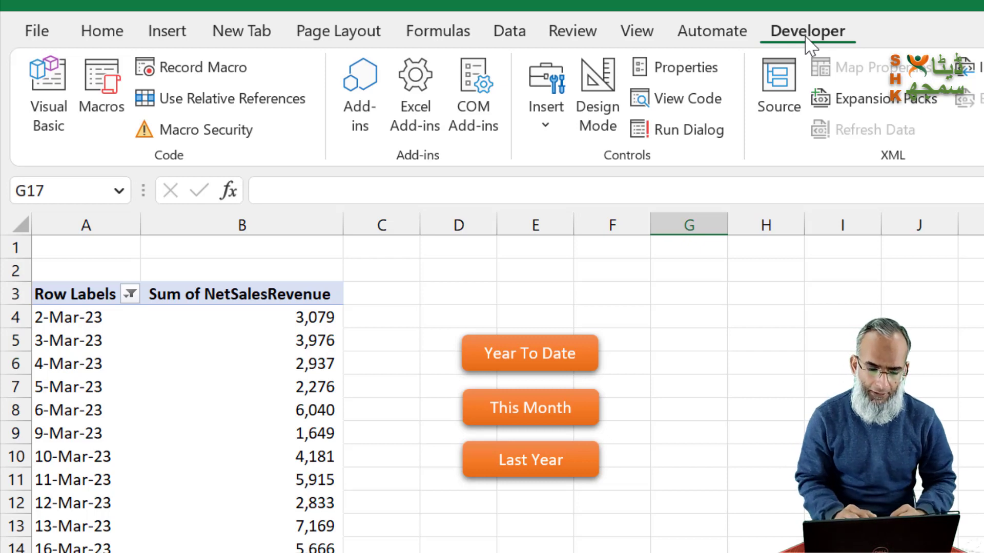
pyautogui.click(104, 39)
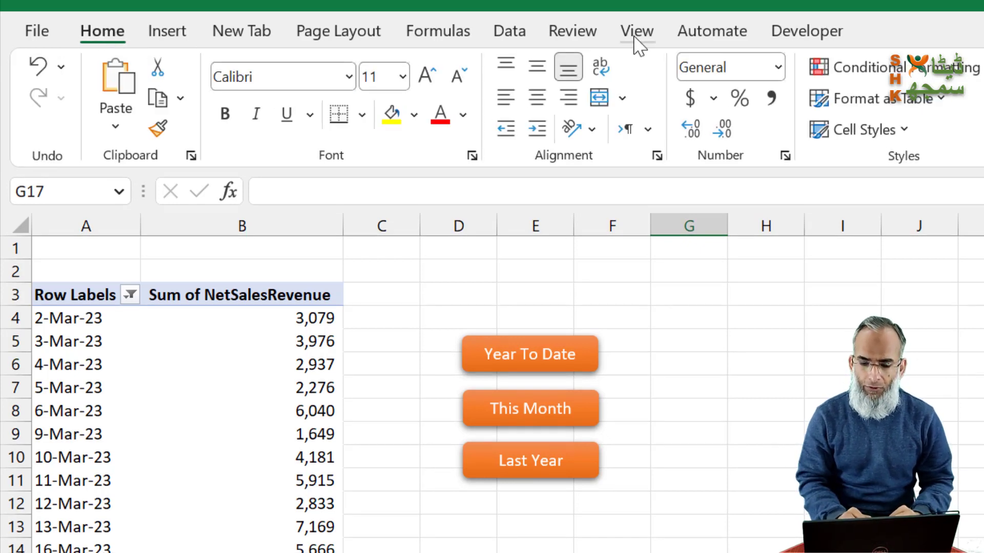
pyautogui.click(637, 32)
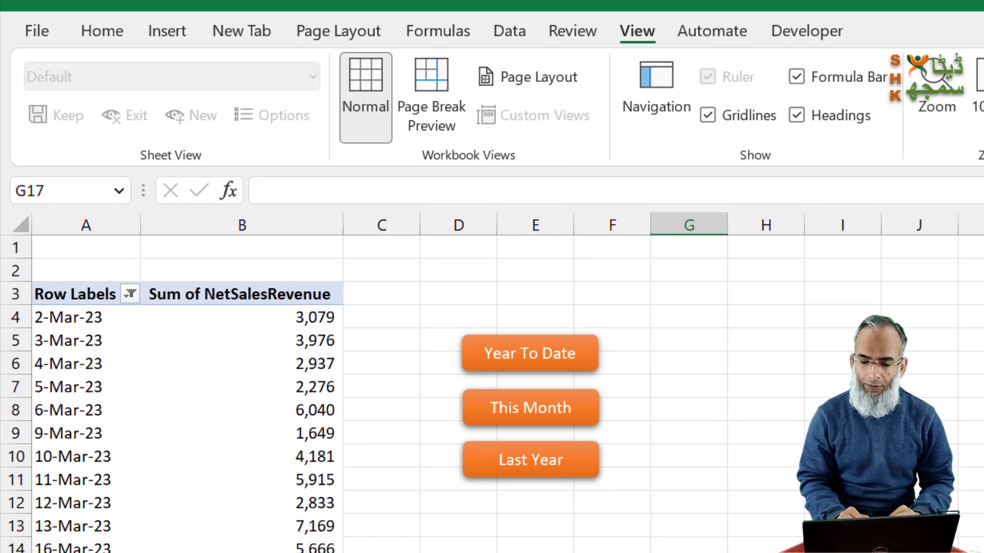
pyautogui.click(972, 149)
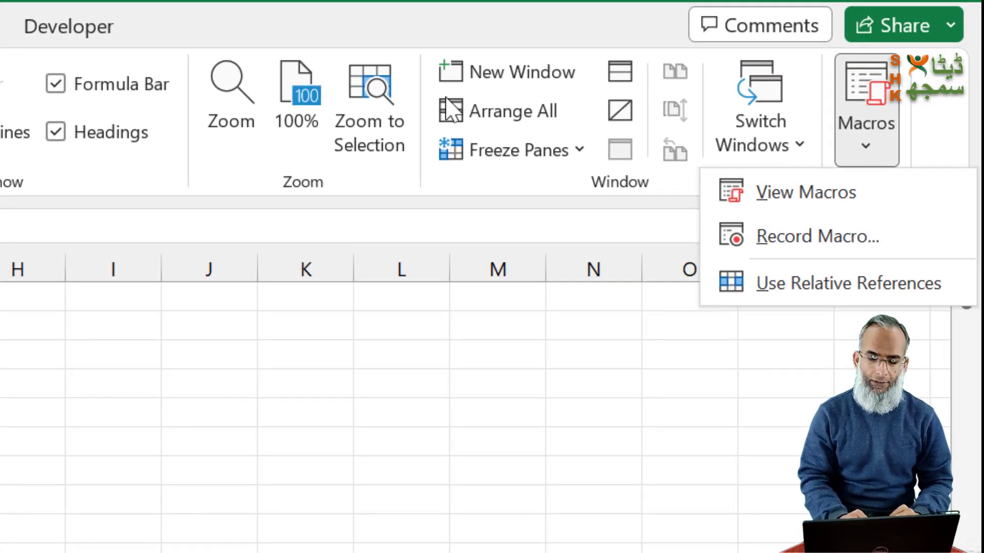
# Step: Start recording a macro named YTD, stored in This Workbook
pyautogui.click(45, 30)
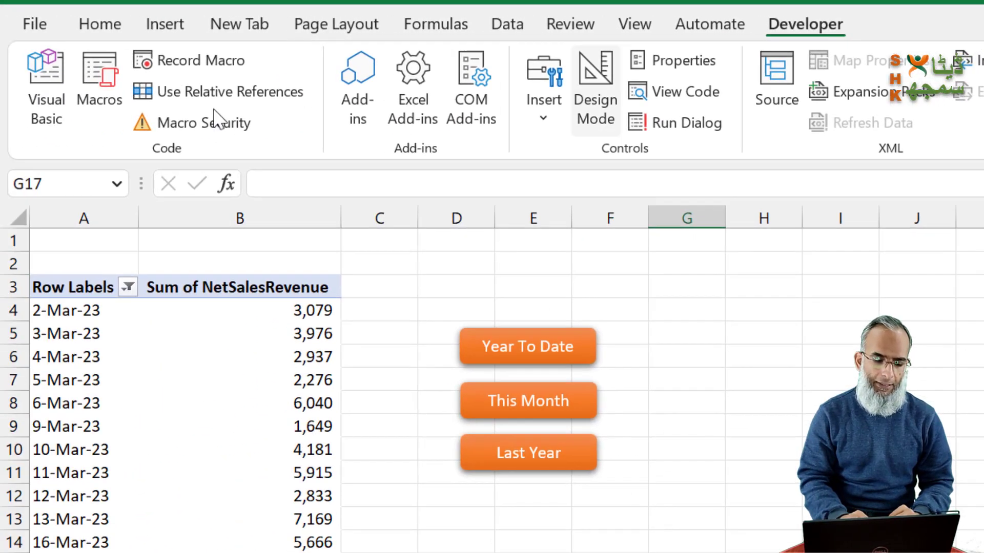
pyautogui.click(226, 62)
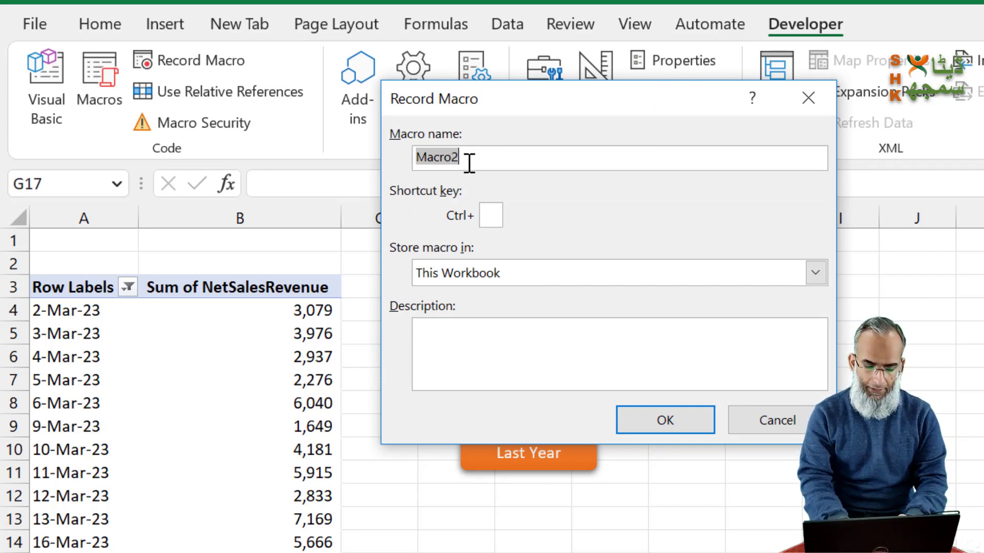
pyautogui.write('YTD')
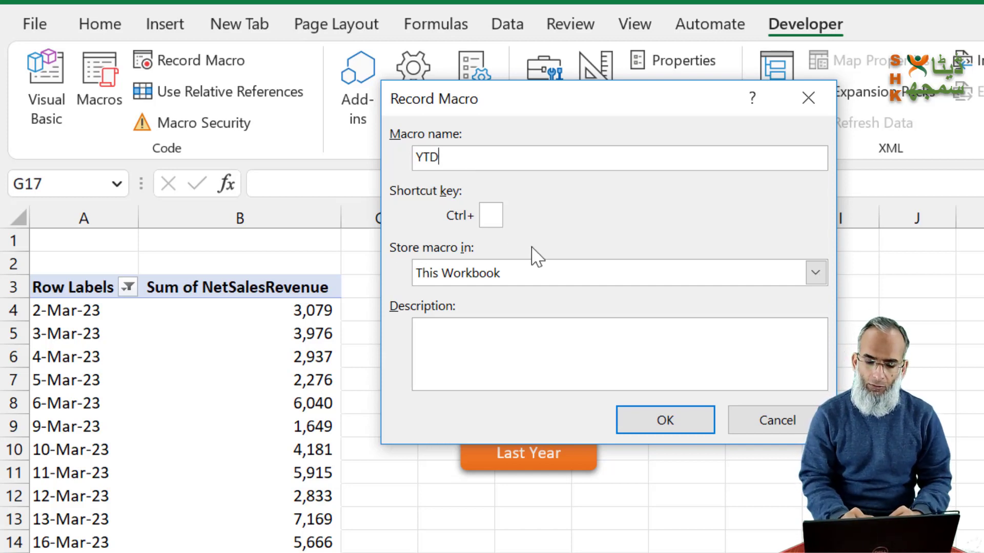
pyautogui.click(658, 428)
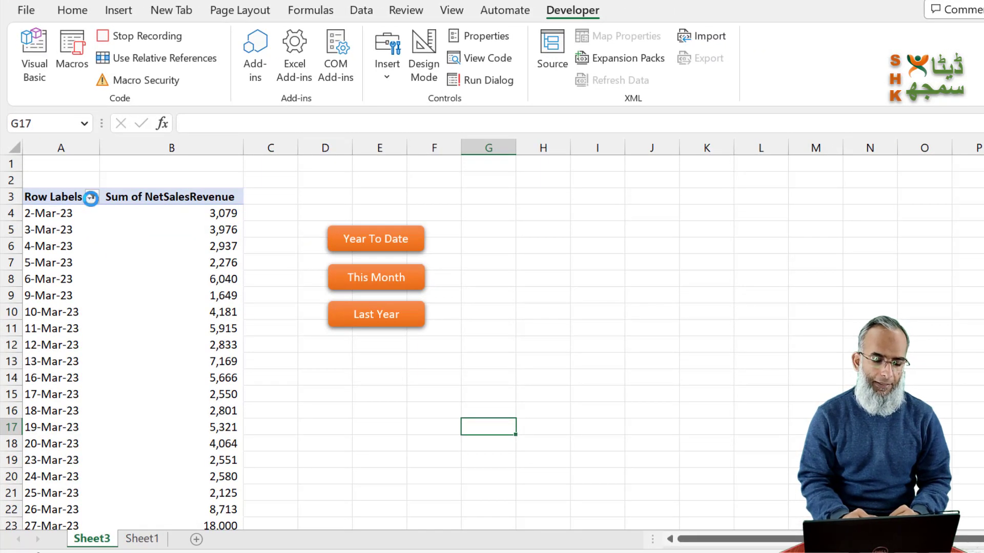
# Step: Clear the OrderDate filter and apply the Year to Date date filter to the row labels, ending the macro recording
pyautogui.click(92, 197)
pyautogui.click(171, 280)
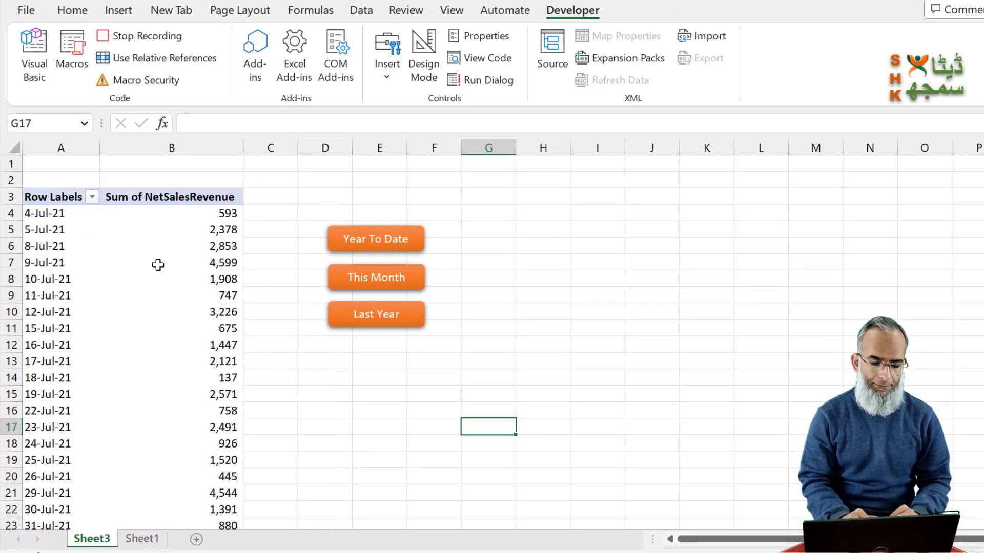
pyautogui.click(92, 197)
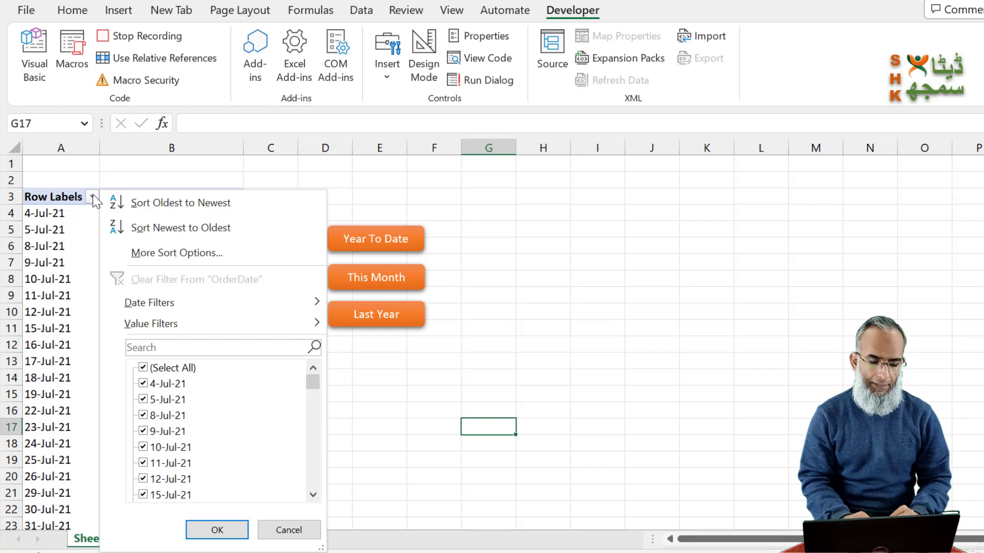
pyautogui.moveTo(227, 306)
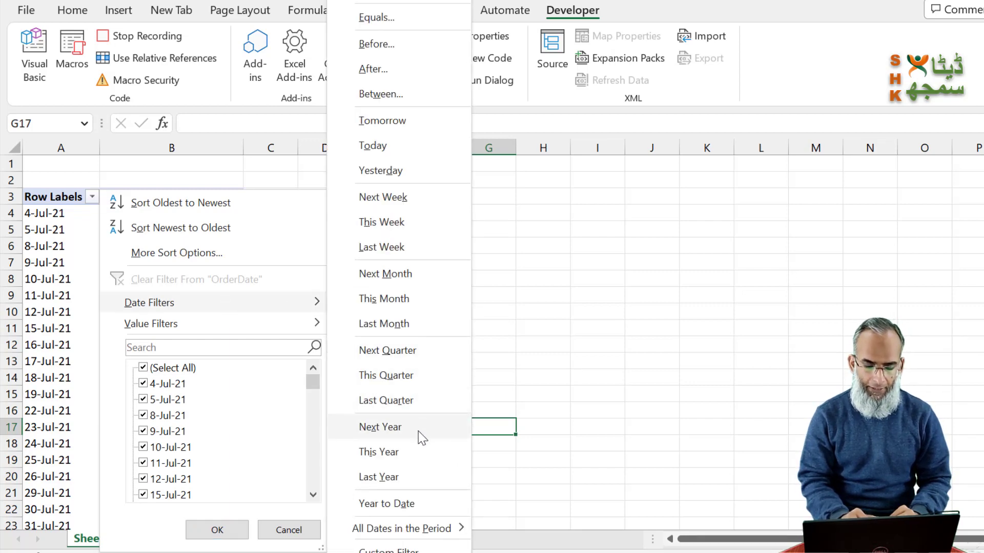
pyautogui.click(413, 506)
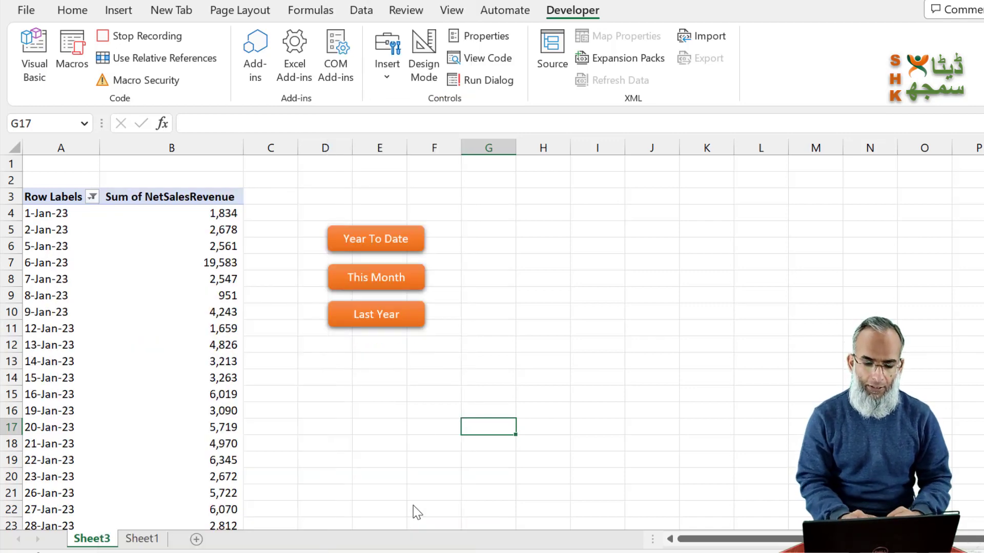
pyautogui.click(130, 39)
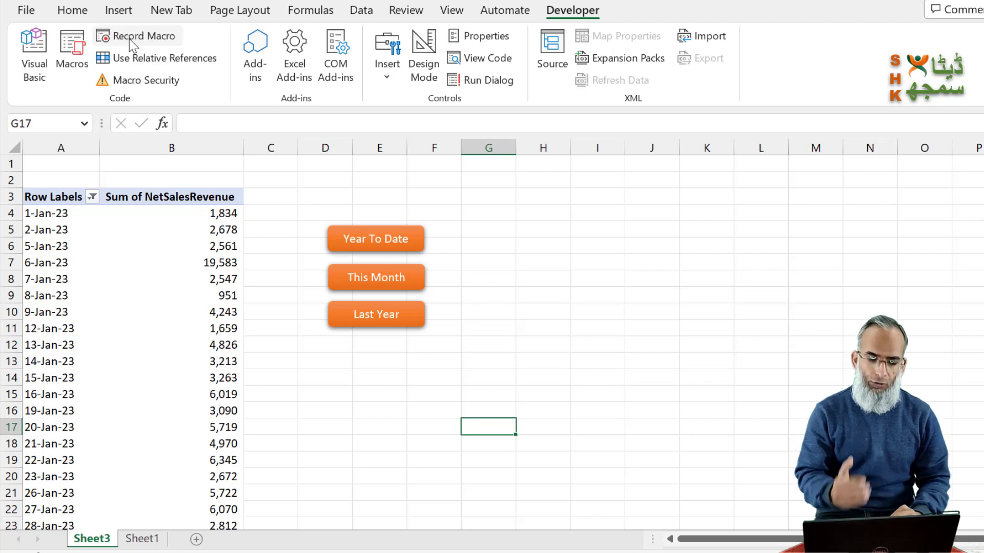
# Step: Start recording a macro named ThisMonth, stored in This Workbook
pyautogui.click(130, 37)
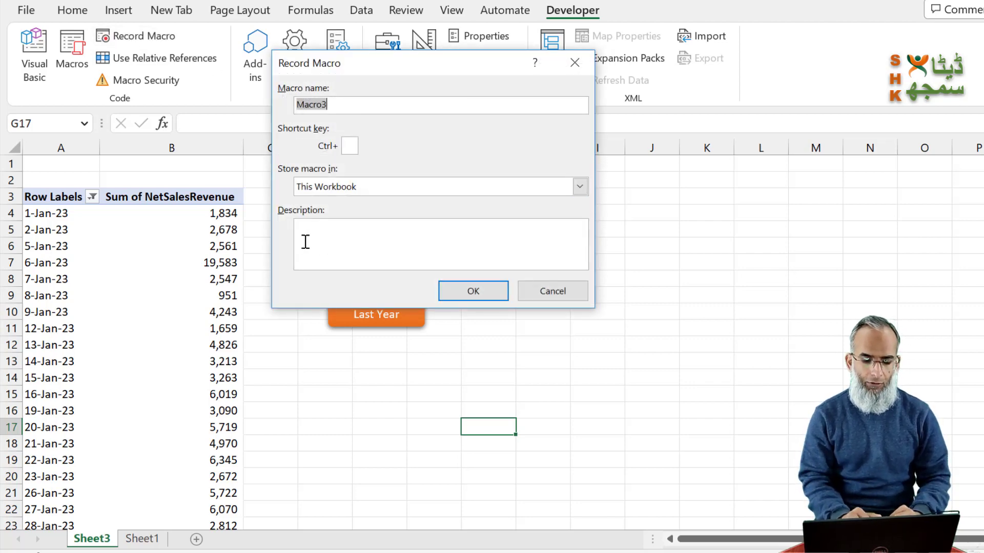
pyautogui.write('ThisMo')
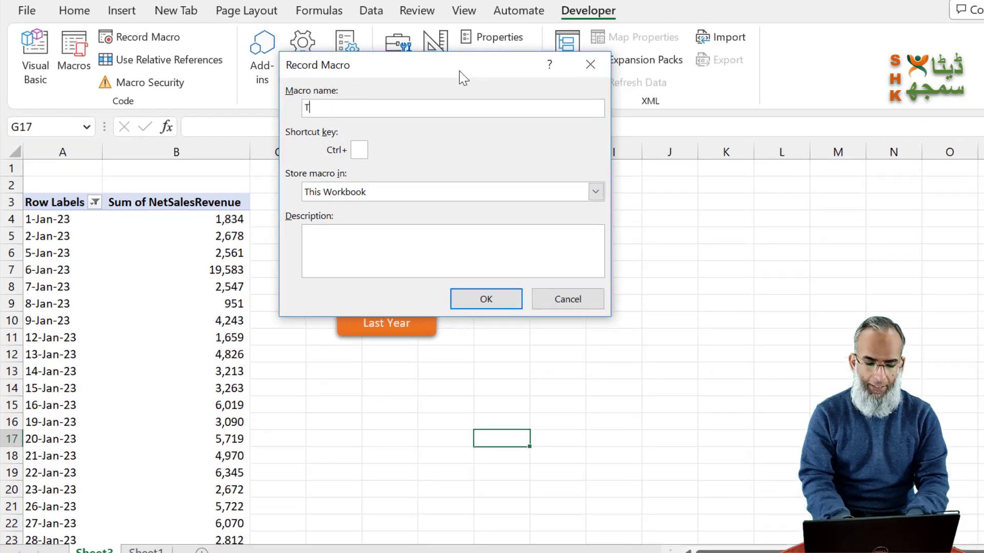
pyautogui.write('nth')
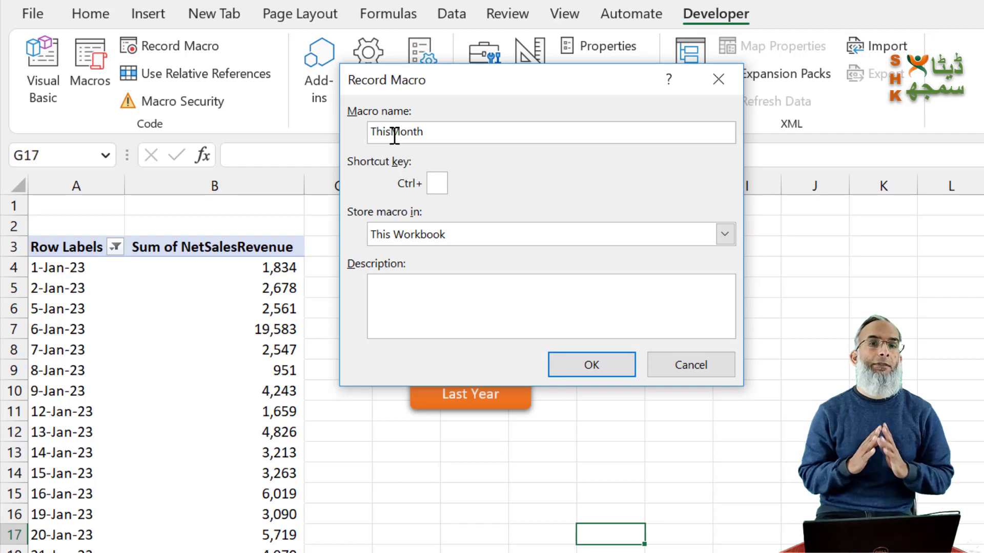
pyautogui.click(606, 373)
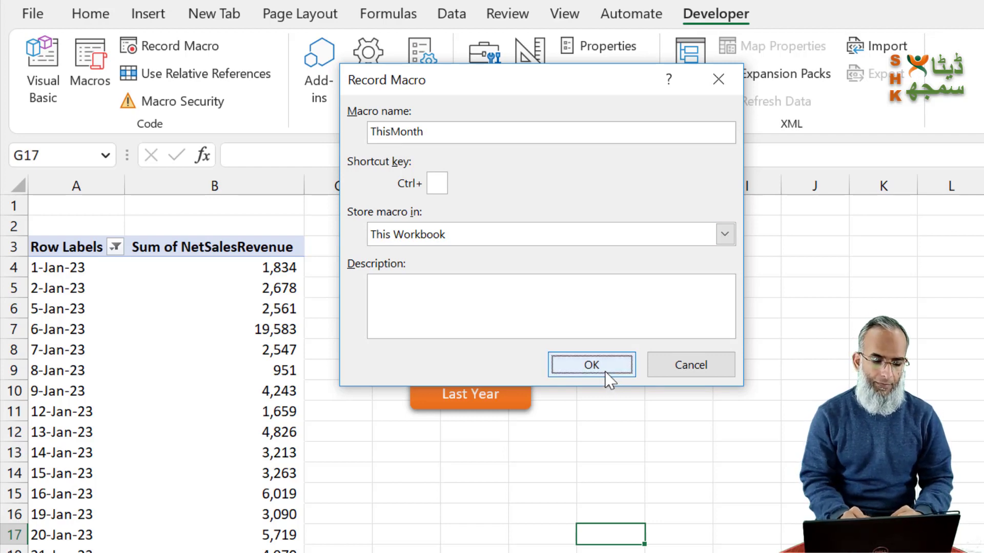
# Step: Clear the OrderDate filter, apply the This Month date filter to the row labels, and end the macro recording
pyautogui.click(115, 248)
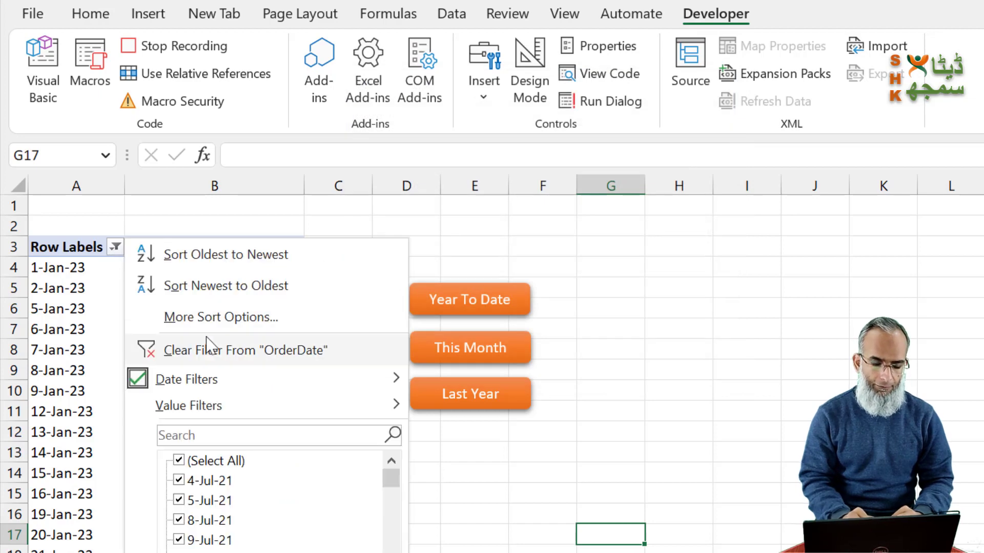
pyautogui.click(213, 353)
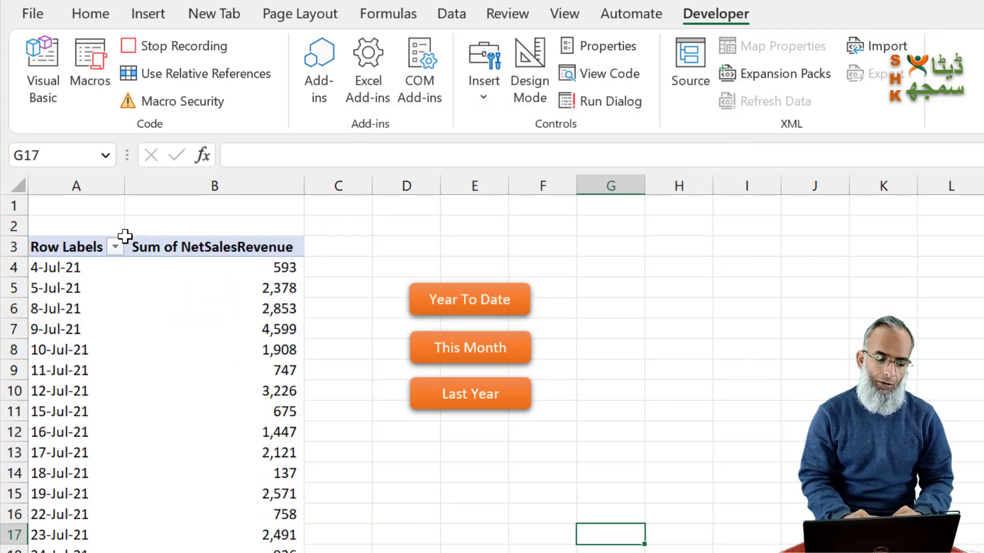
pyautogui.click(116, 248)
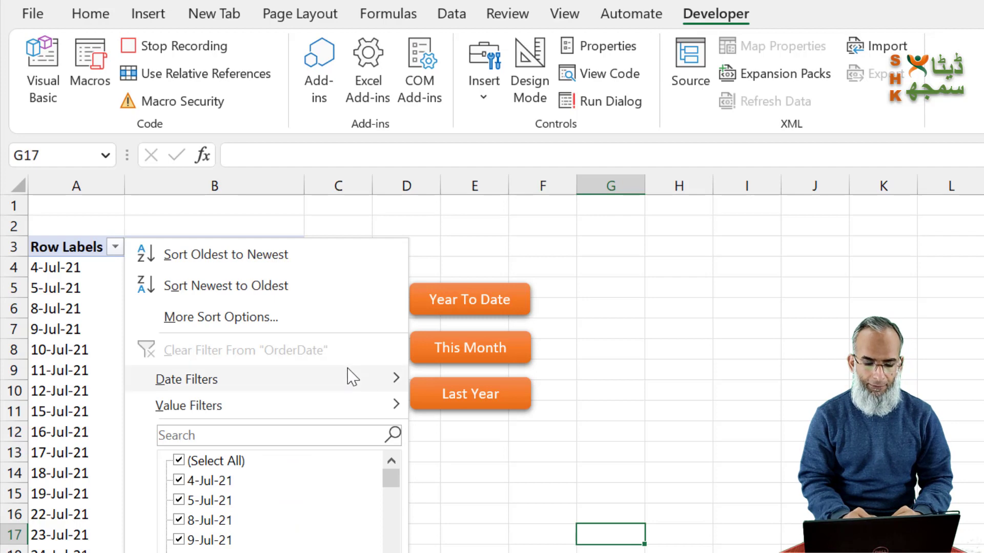
pyautogui.moveTo(352, 378)
pyautogui.click(521, 383)
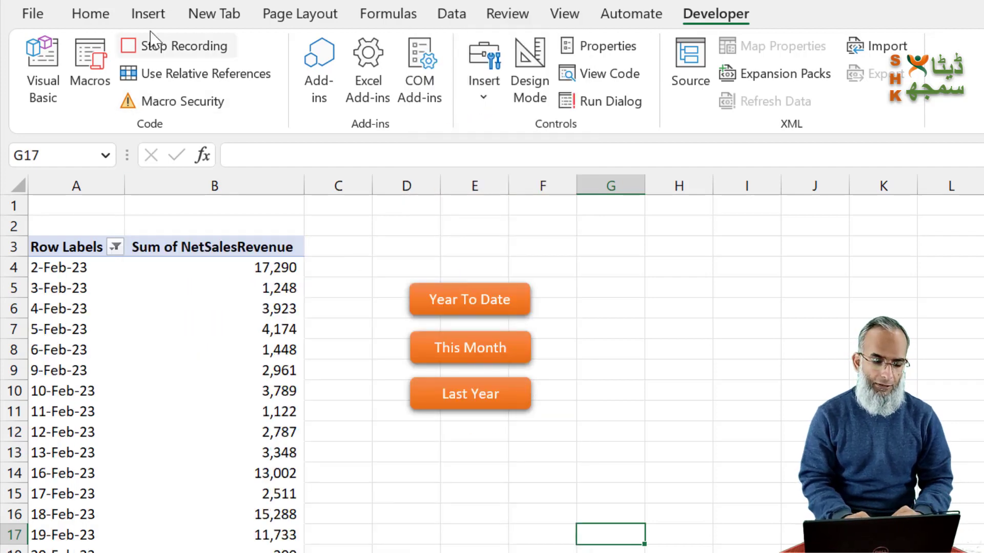
pyautogui.click(177, 47)
# Step: Start recording a macro named LastYear, stored in This Workbook
pyautogui.click(180, 49)
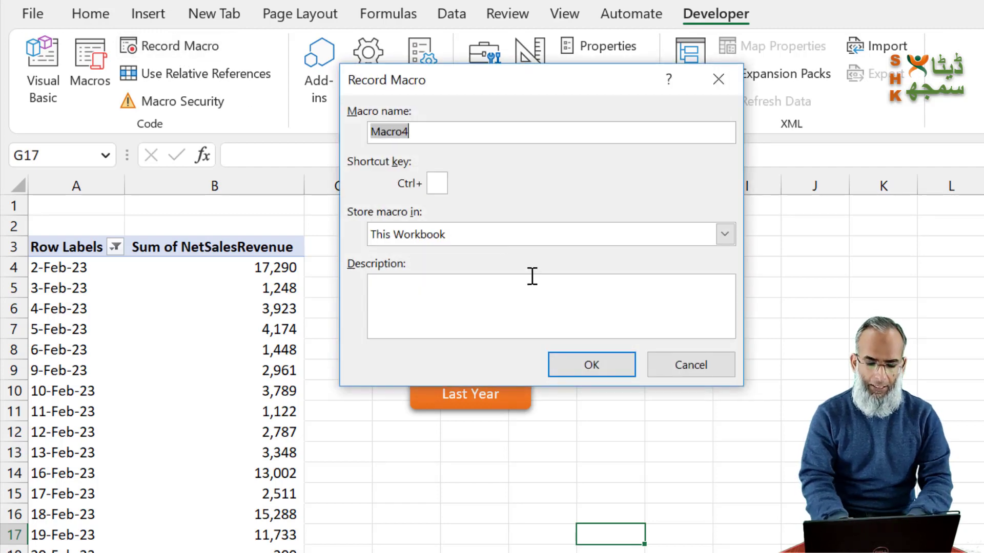
pyautogui.write('LastYear')
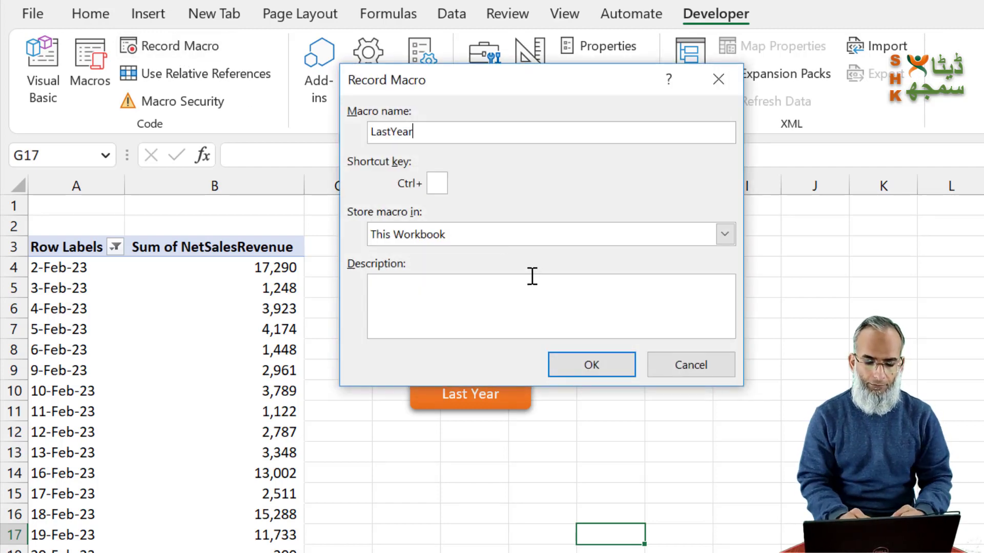
pyautogui.click(603, 371)
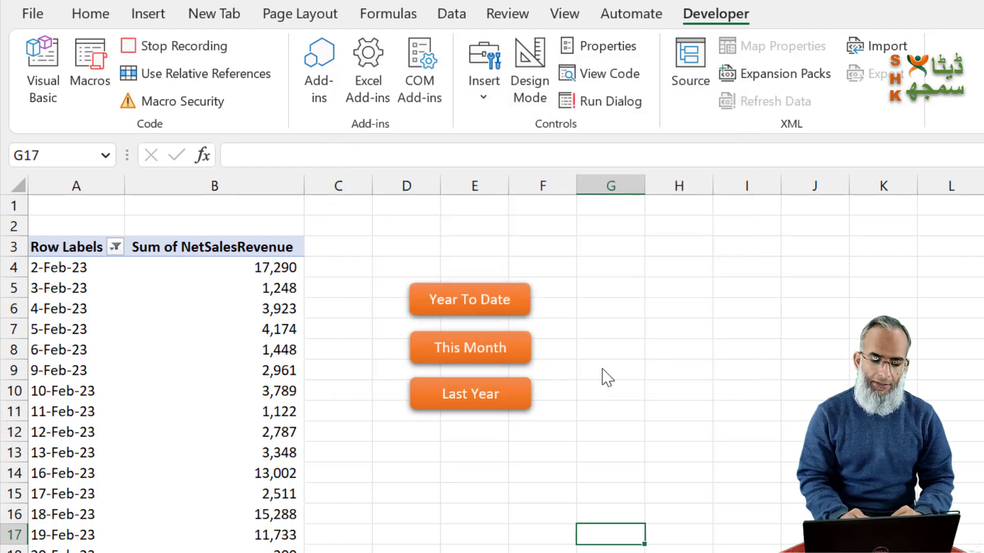
# Step: Clear the OrderDate filter, apply the Last Year date filter to the row labels, and end the macro recording
pyautogui.click(116, 247)
pyautogui.click(203, 359)
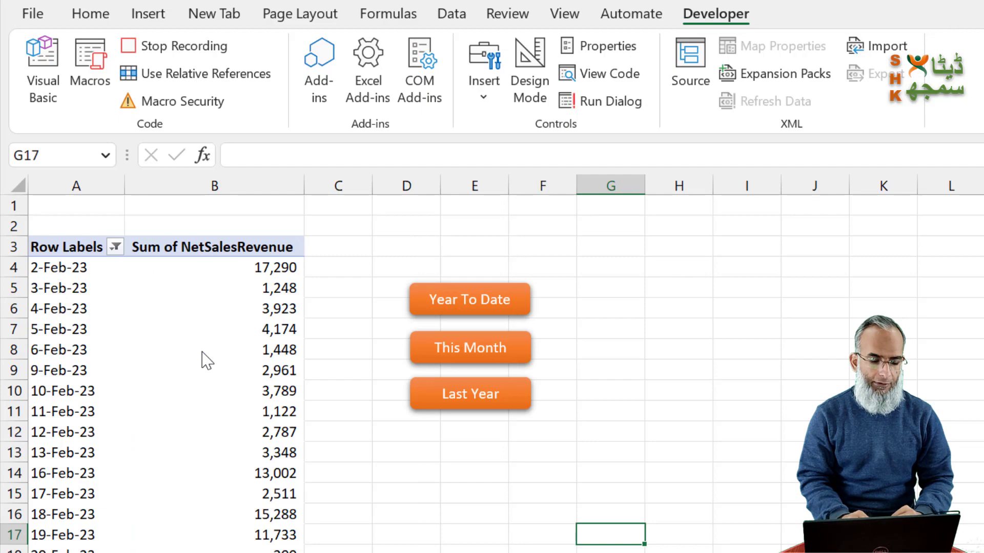
pyautogui.click(112, 247)
pyautogui.moveTo(240, 380)
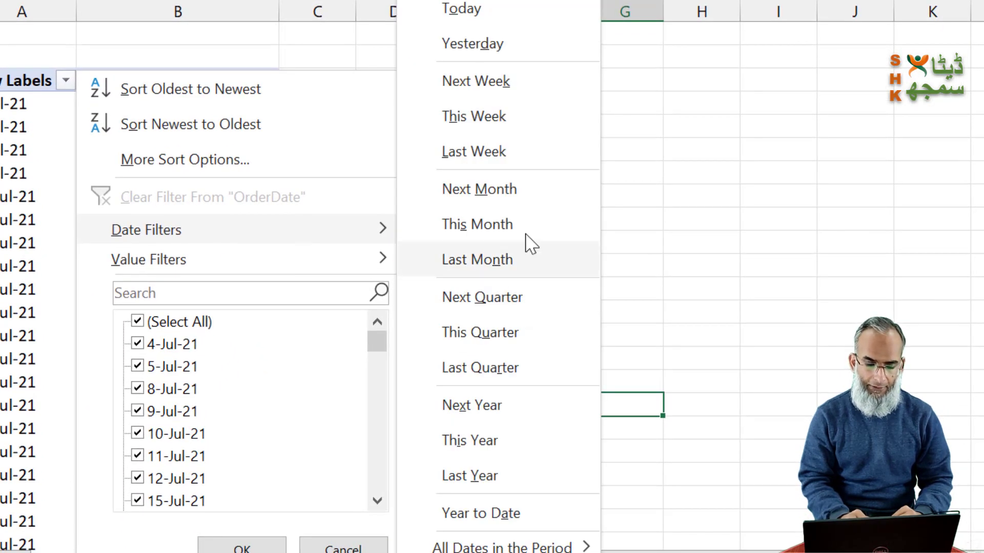
pyautogui.click(489, 477)
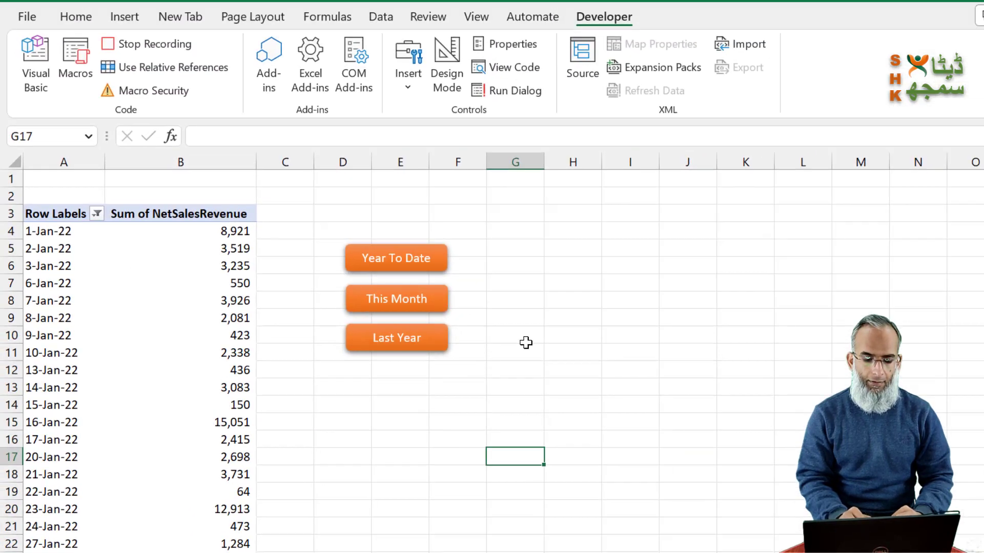
pyautogui.click(166, 49)
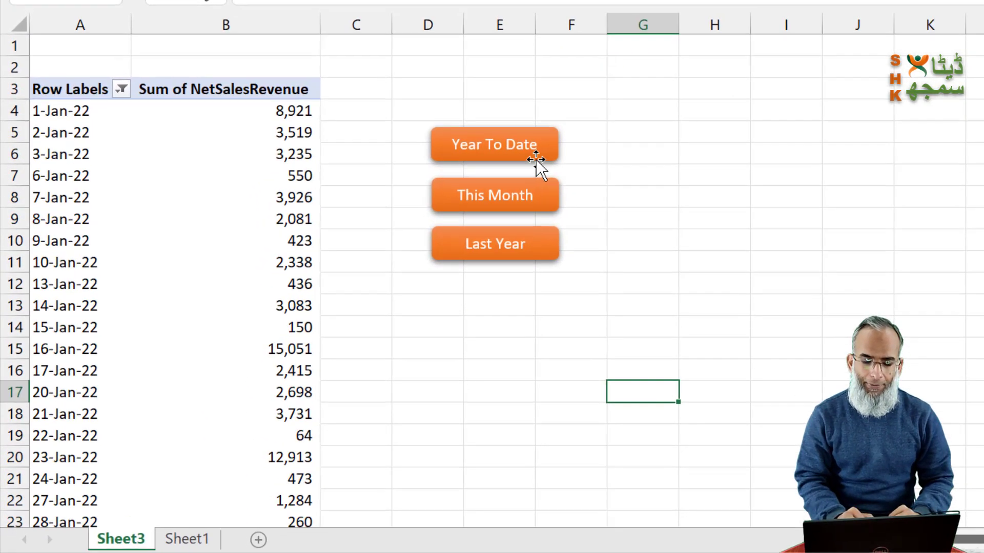
# Step: Assign the YTD macro to the Year To Date shape
pyautogui.click(428, 413)
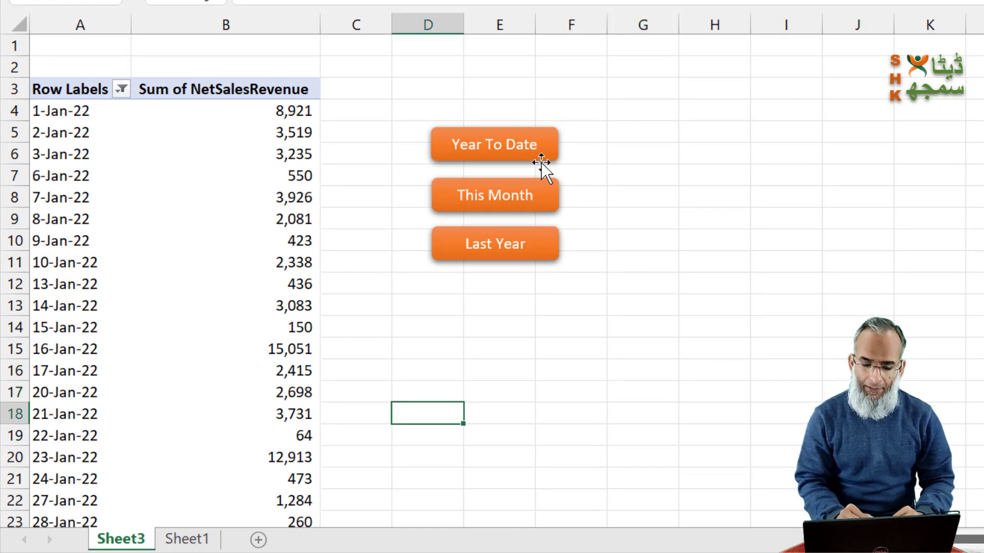
pyautogui.rightClick(541, 162)
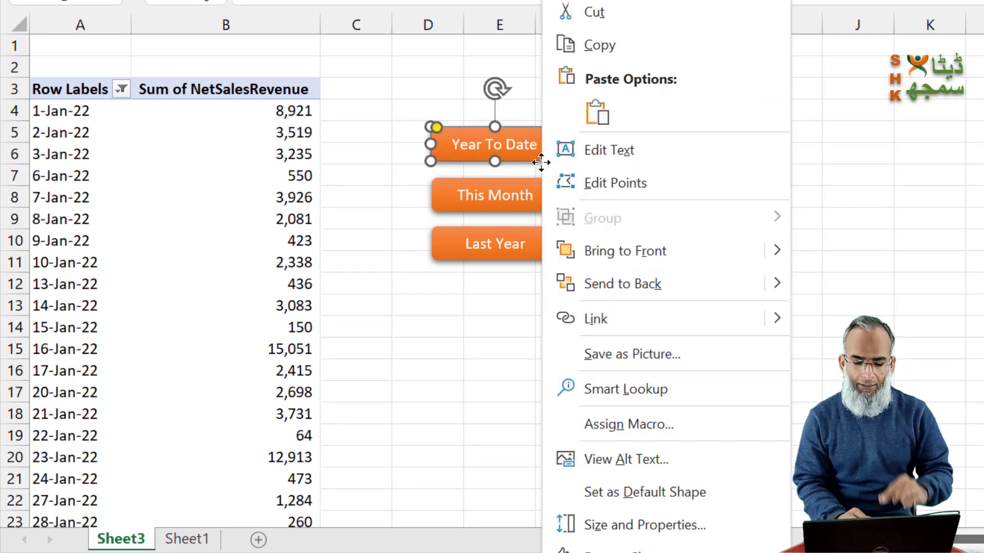
pyautogui.click(697, 430)
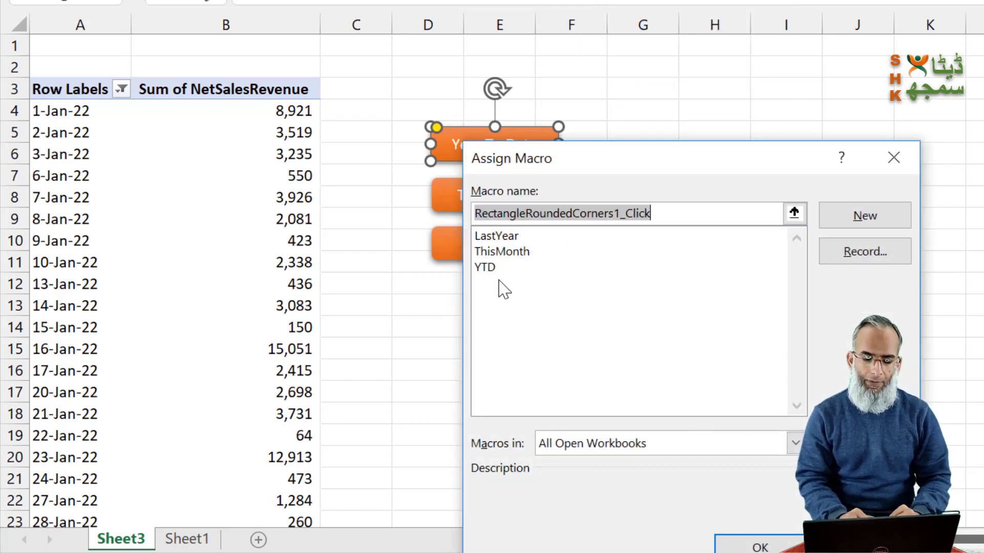
pyautogui.click(487, 267)
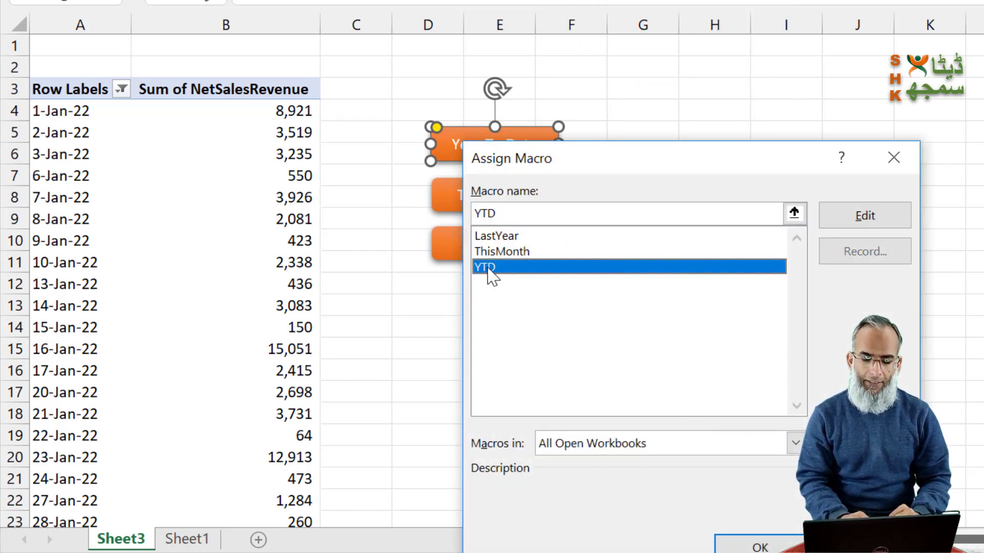
pyautogui.click(759, 547)
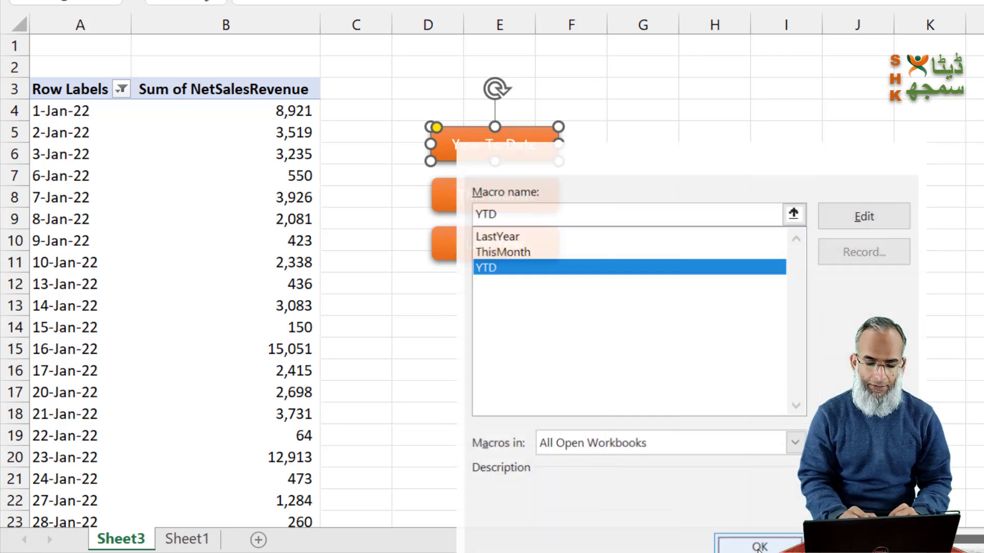
# Step: Assign the ThisMonth macro to the This Month shape
pyautogui.rightClick(533, 201)
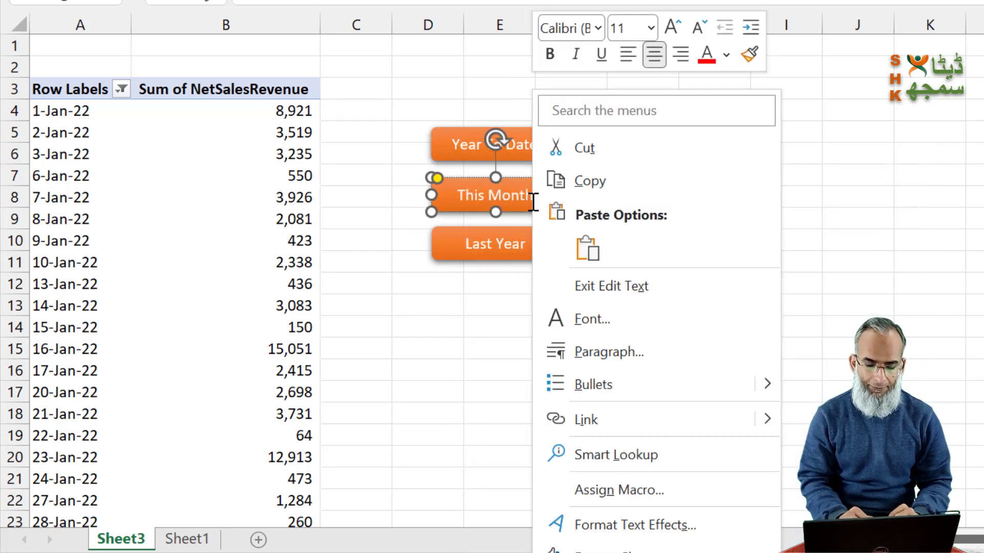
pyautogui.click(658, 504)
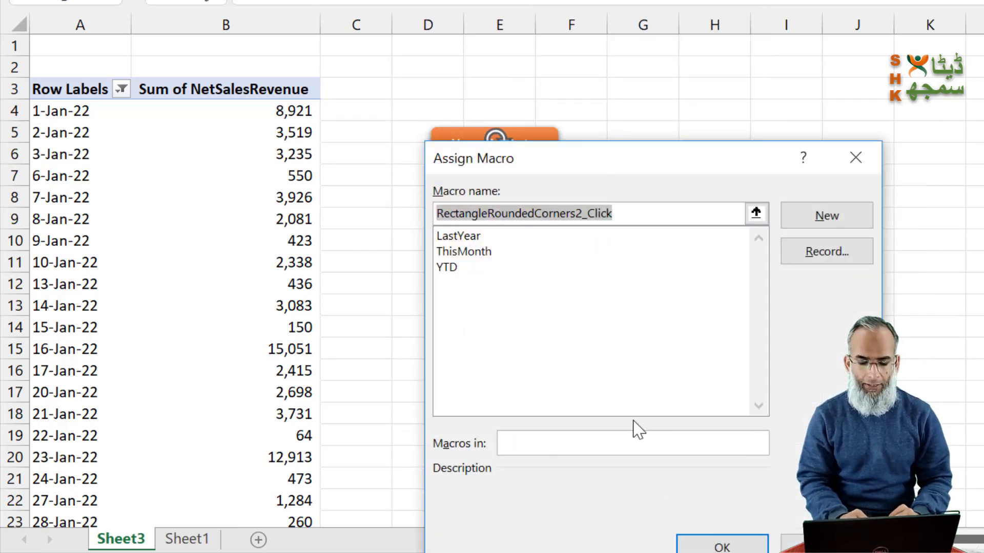
pyautogui.click(475, 252)
pyautogui.click(726, 546)
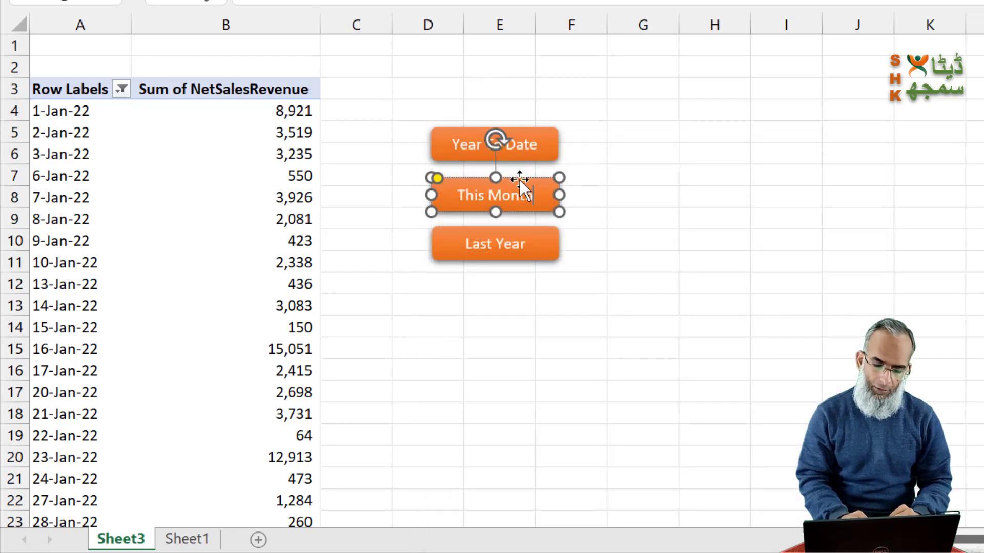
# Step: Assign the LastYear macro to the Last Year shape and deselect the shape
pyautogui.click(520, 250)
pyautogui.rightClick(521, 253)
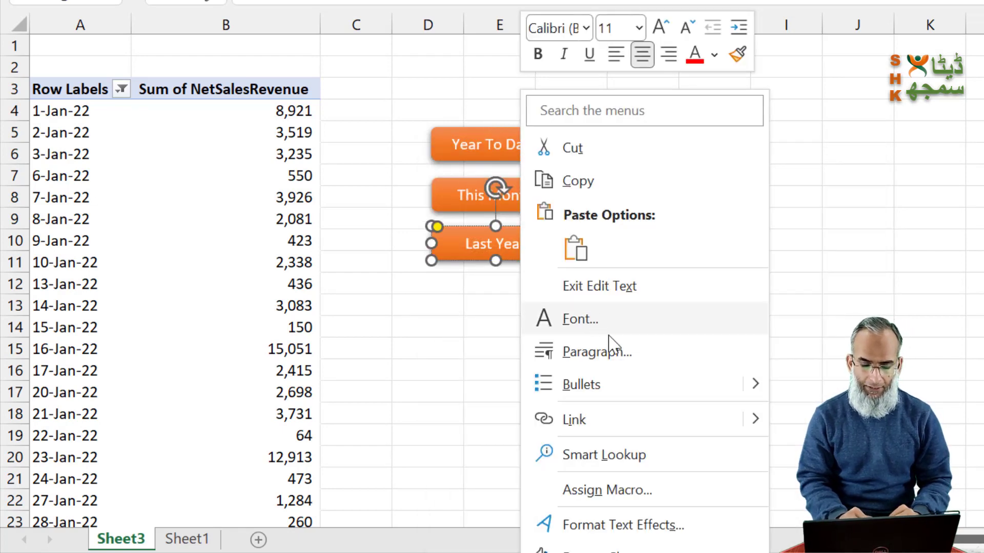
pyautogui.click(629, 500)
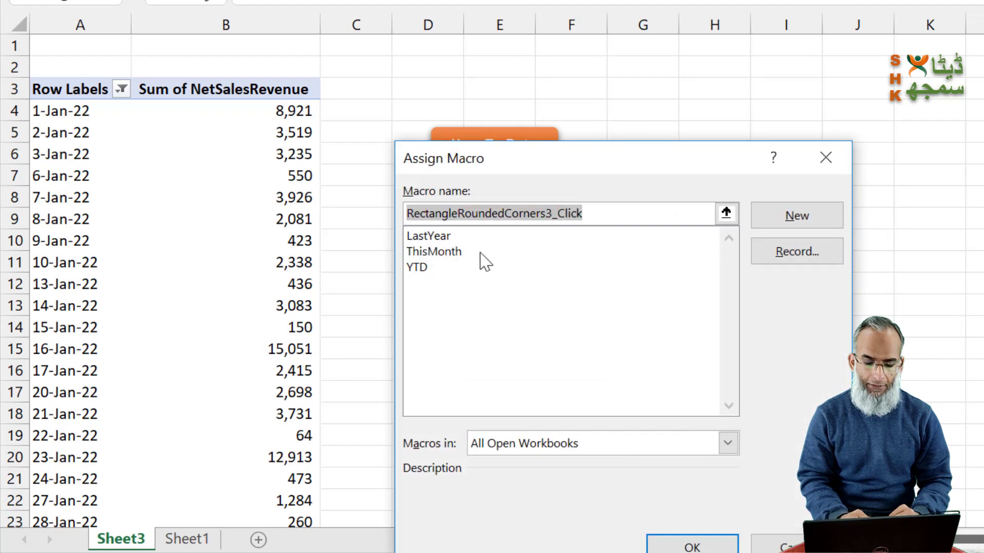
pyautogui.click(436, 235)
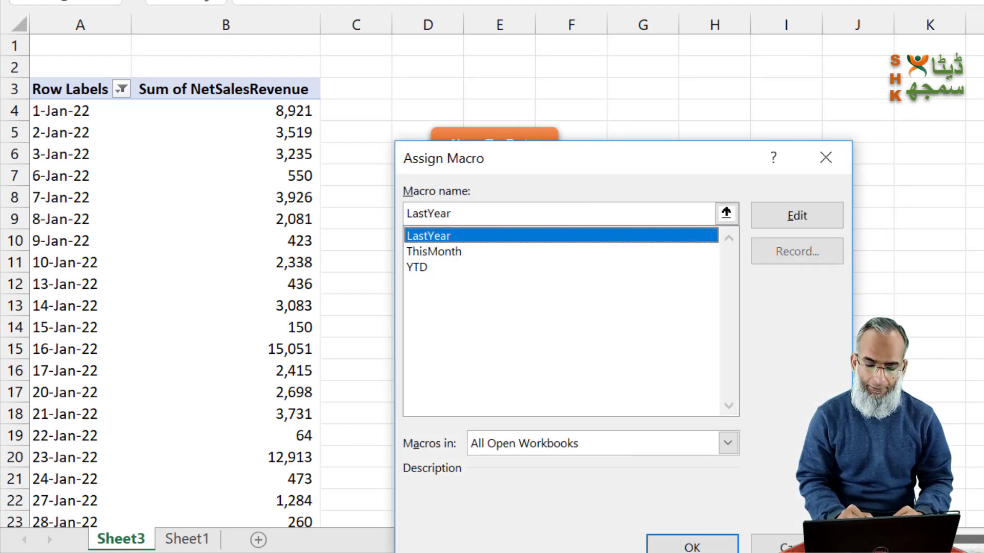
pyautogui.click(692, 546)
pyautogui.click(714, 305)
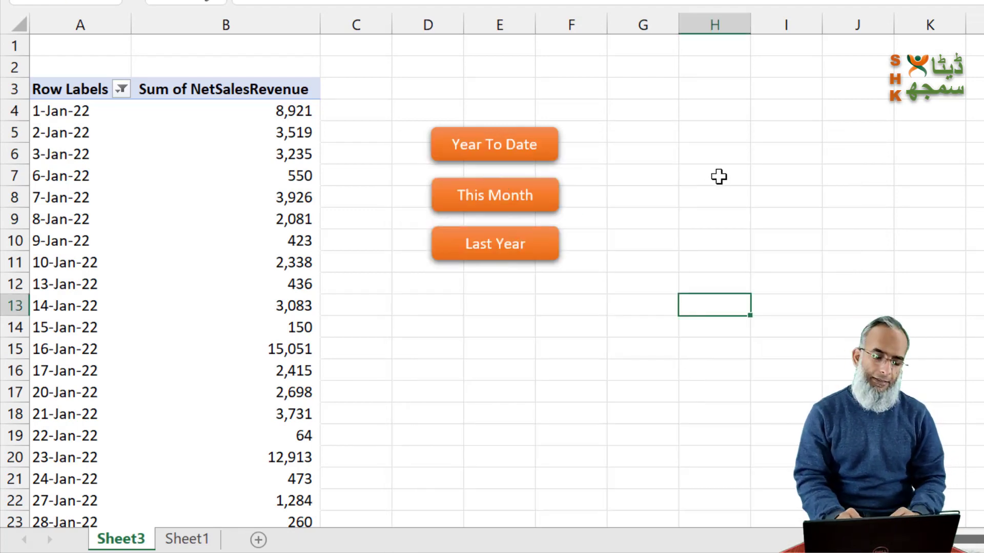
# Step: Test the Year To Date shape's macro and check the filtered order dates down to the grand total
pyautogui.click(505, 159)
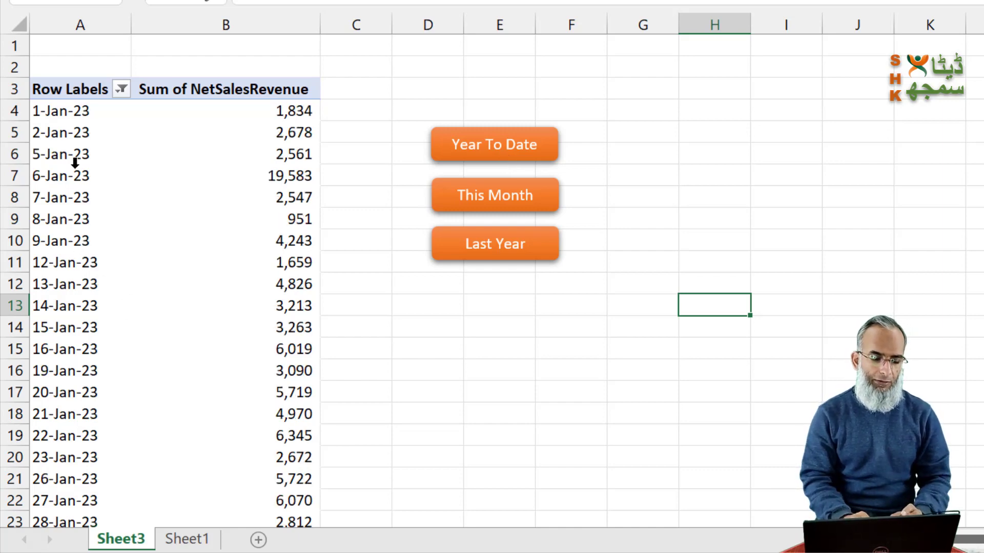
pyautogui.scroll(-5, 179, 342)
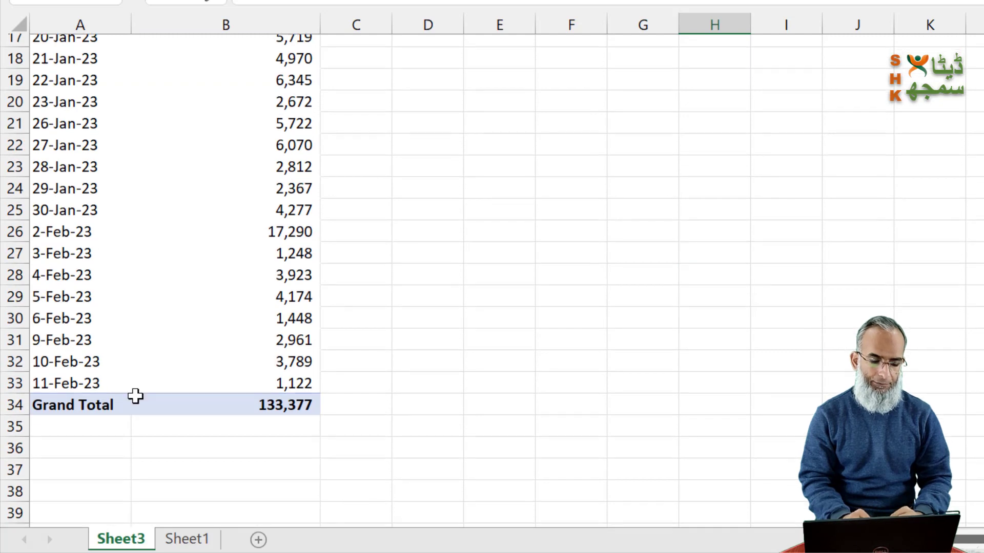
pyautogui.moveTo(212, 369)
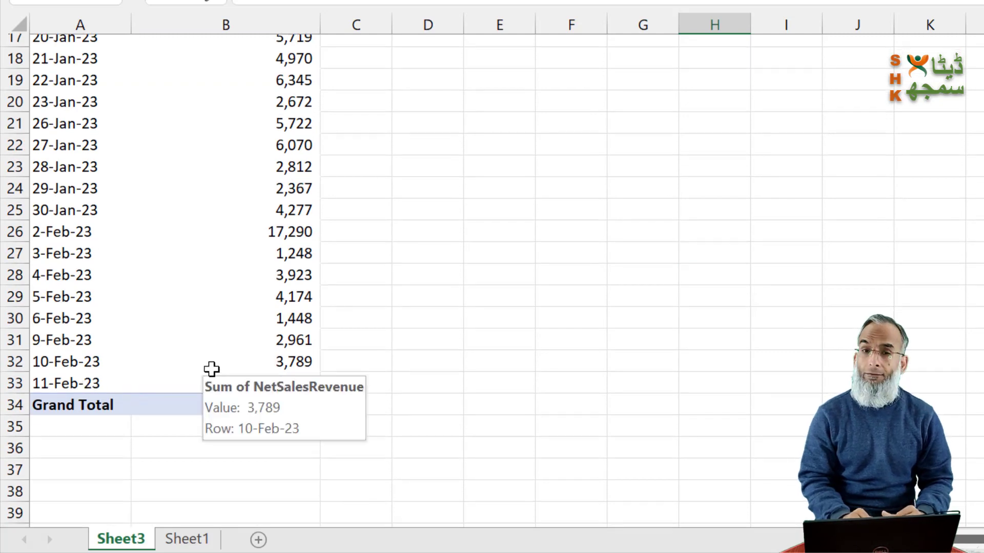
pyautogui.scroll(5, 212, 369)
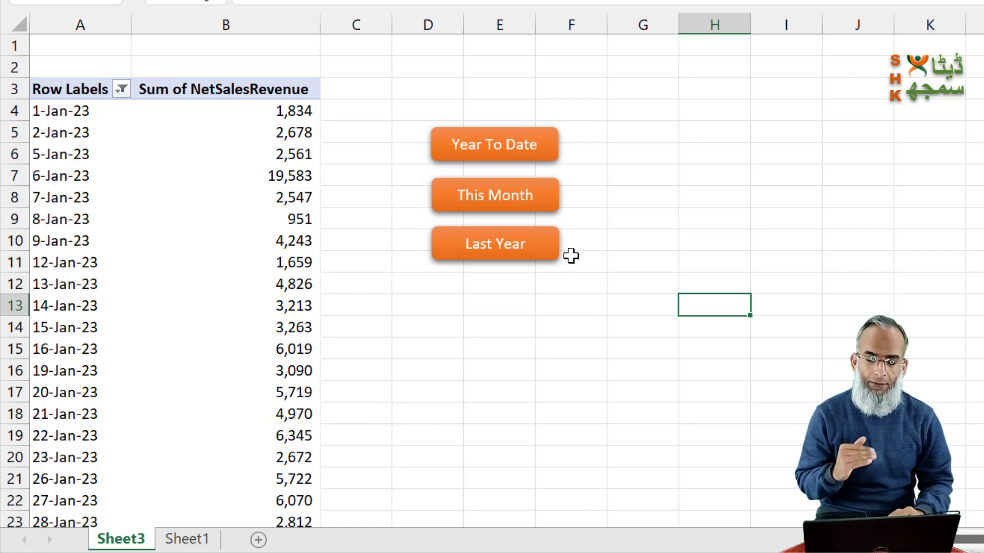
# Step: Test the This Month shape's macro and check the filtered order dates down to the grand total
pyautogui.click(529, 201)
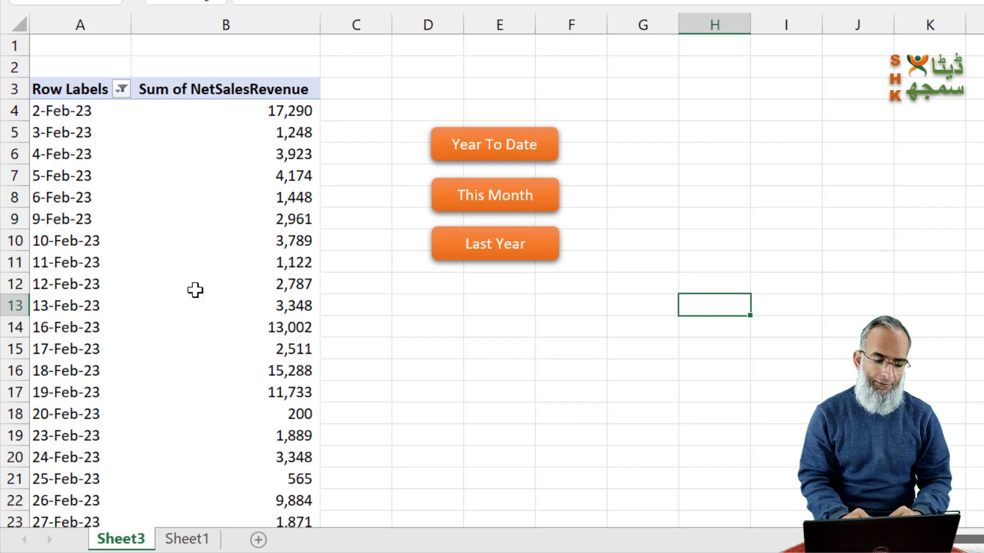
pyautogui.scroll(-2, 134, 286)
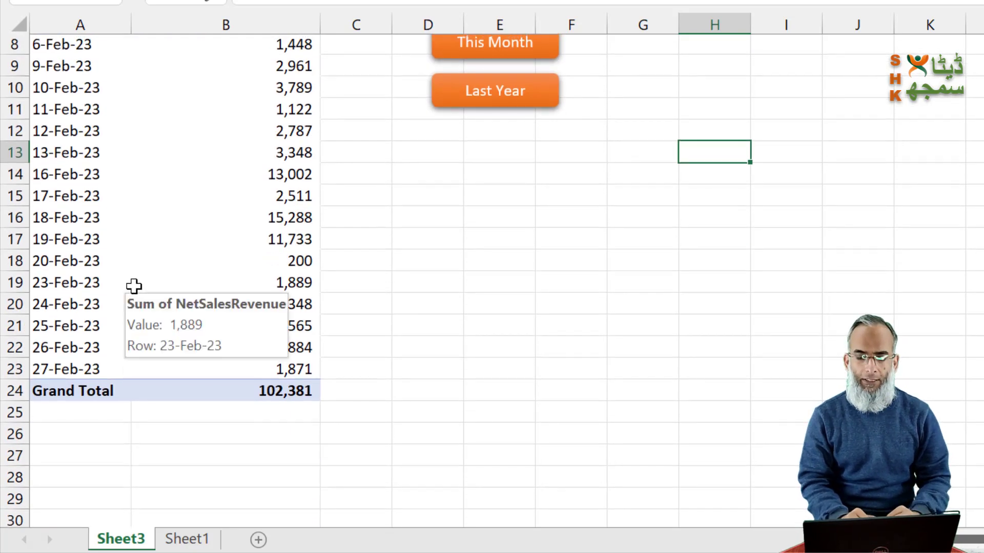
pyautogui.scroll(1, 313, 236)
# Step: Test the Last Year shape's macro and check the filtered order dates from the first row to the grand total
pyautogui.click(507, 177)
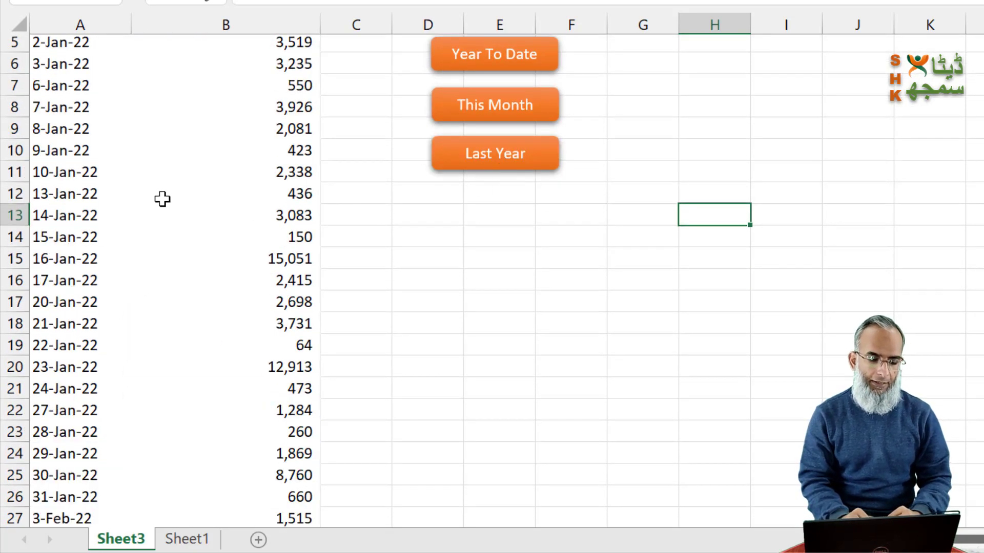
pyautogui.scroll(2, 163, 199)
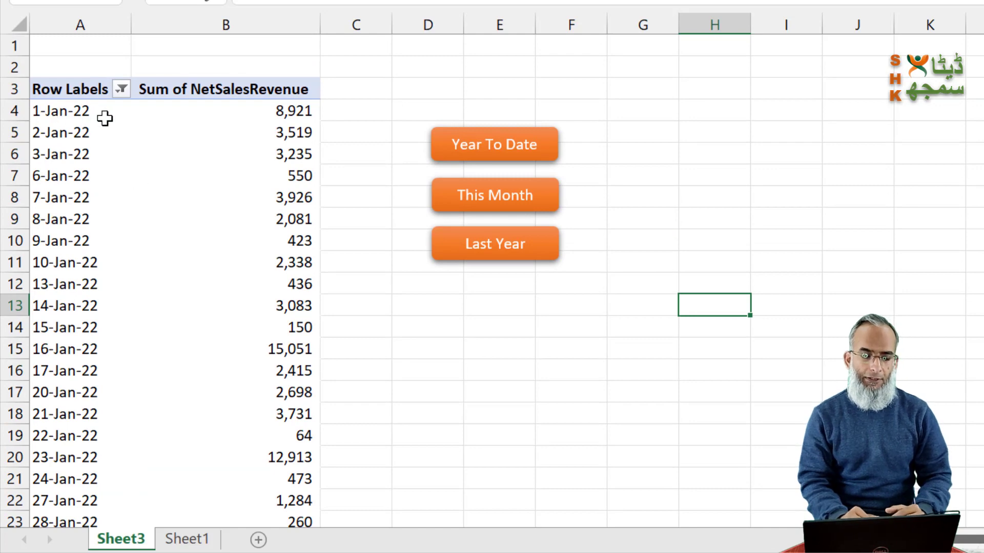
pyautogui.scroll(-1, 104, 118)
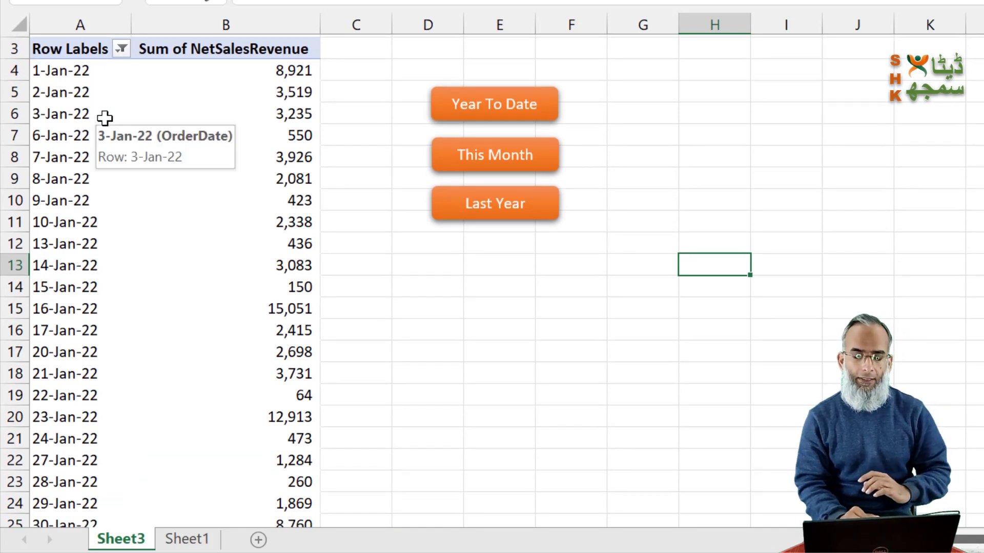
pyautogui.scroll(-8, 104, 118)
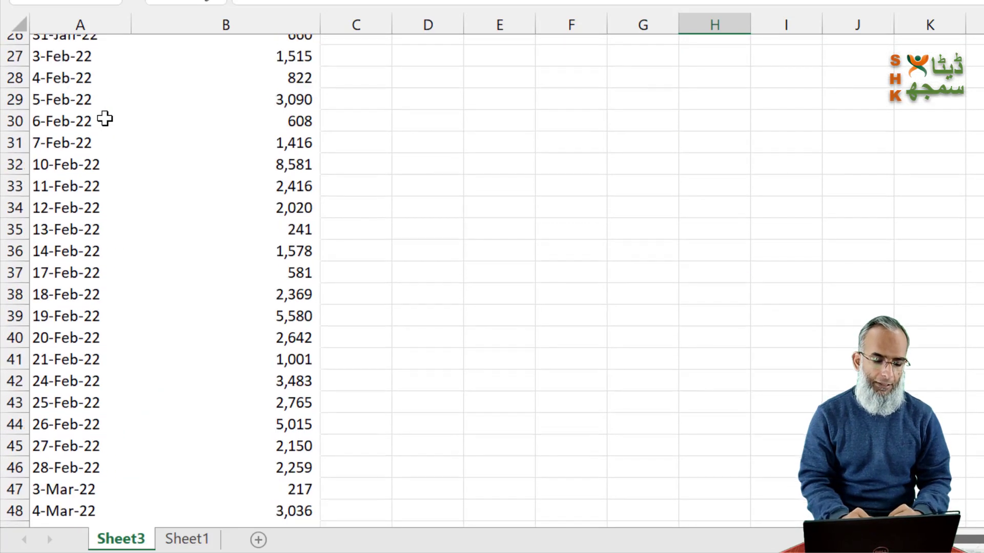
pyautogui.click(56, 211)
pyautogui.click(118, 207)
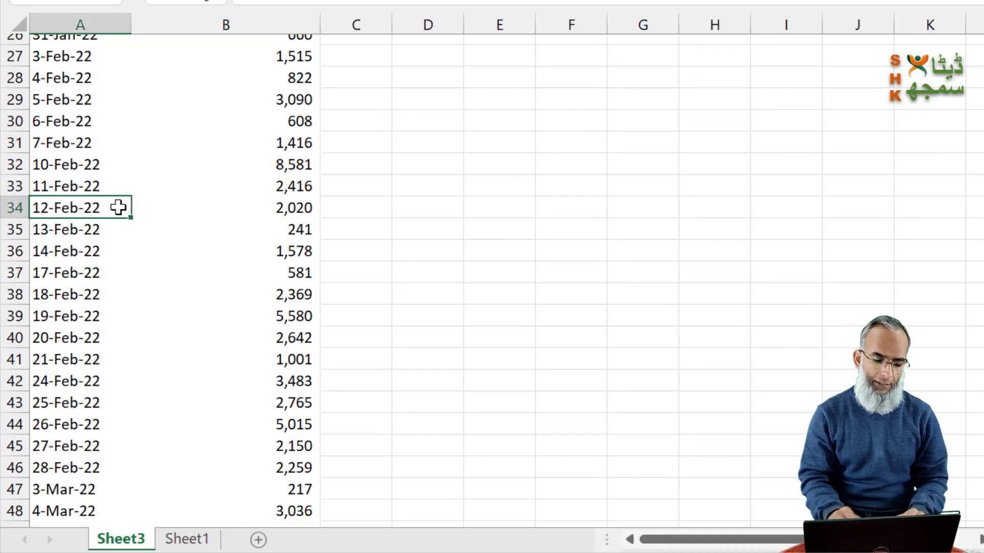
pyautogui.hotkey('ctrl', 'Down')
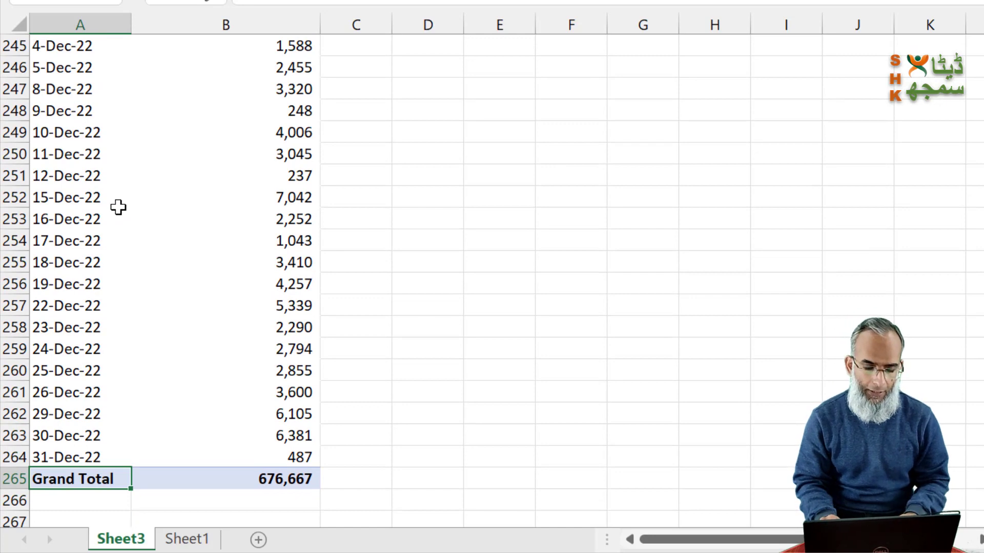
pyautogui.hotkey('ctrl', 'Up')
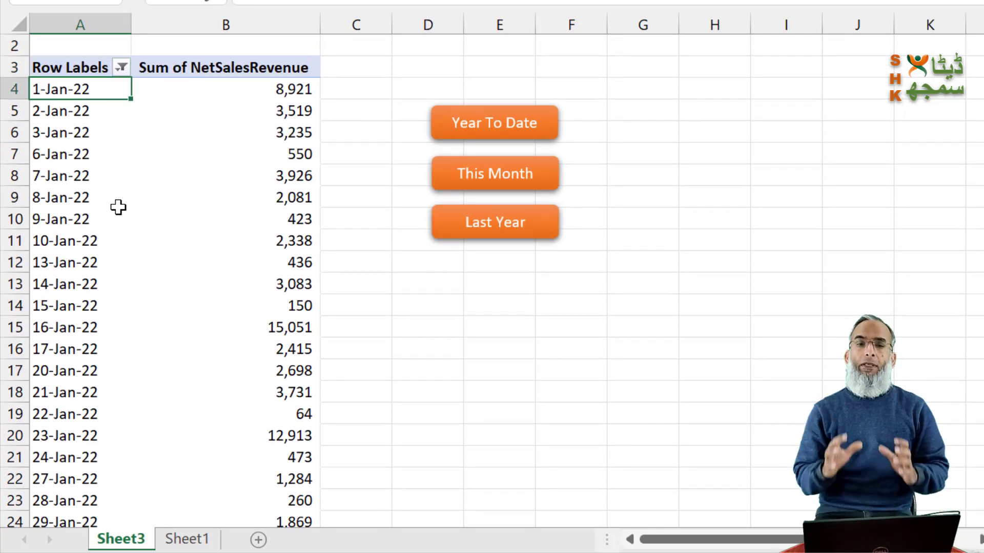